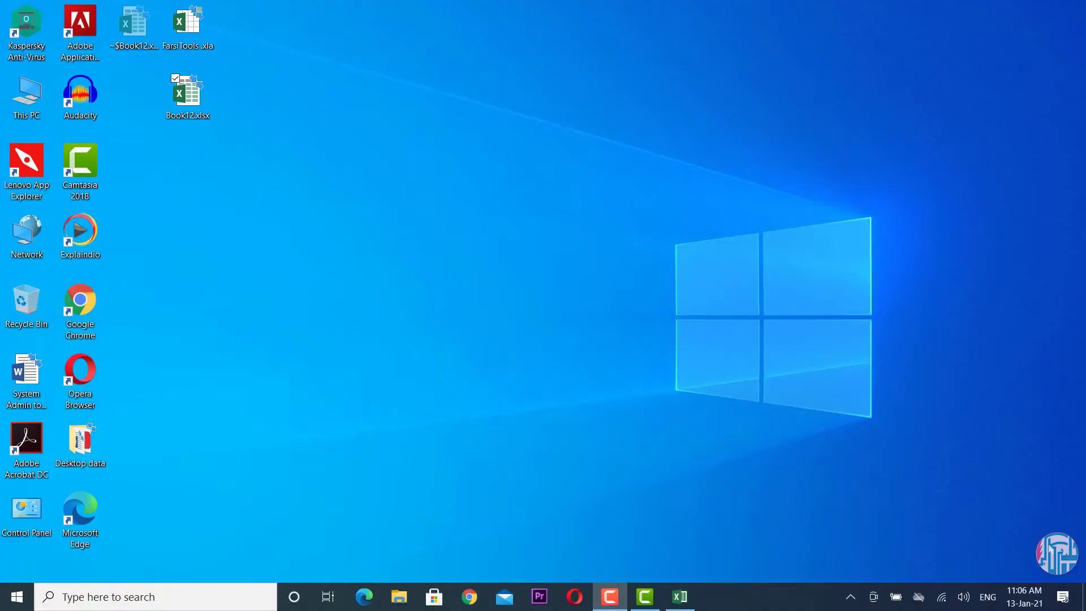
Switch to the Book12.xlsx workbook in Excel and examine the cut-off name in cell B8 of Sheet4
click(683, 604)
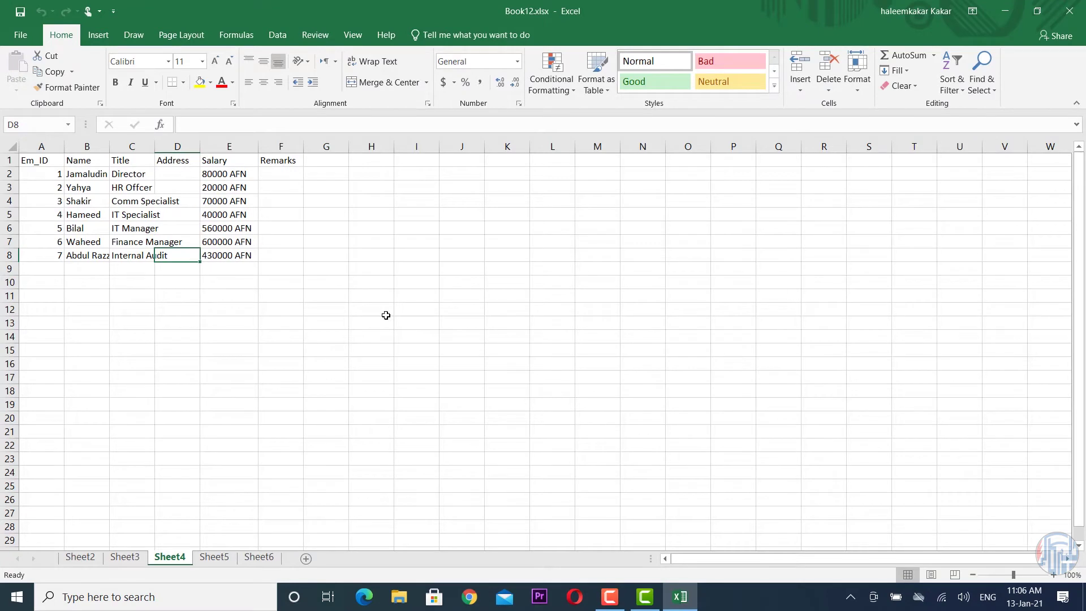
click(152, 291)
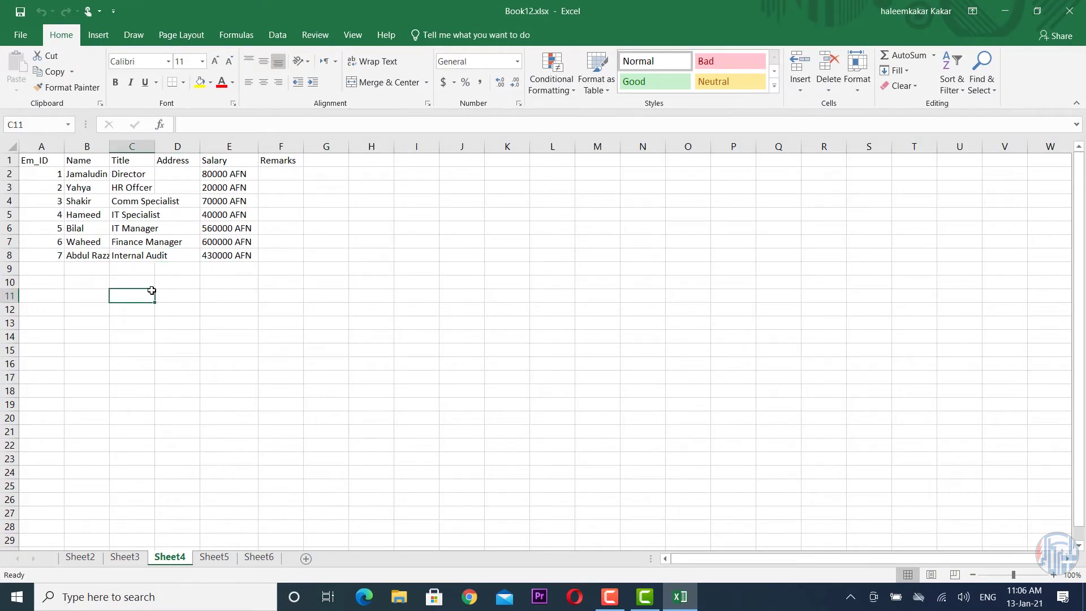
click(87, 147)
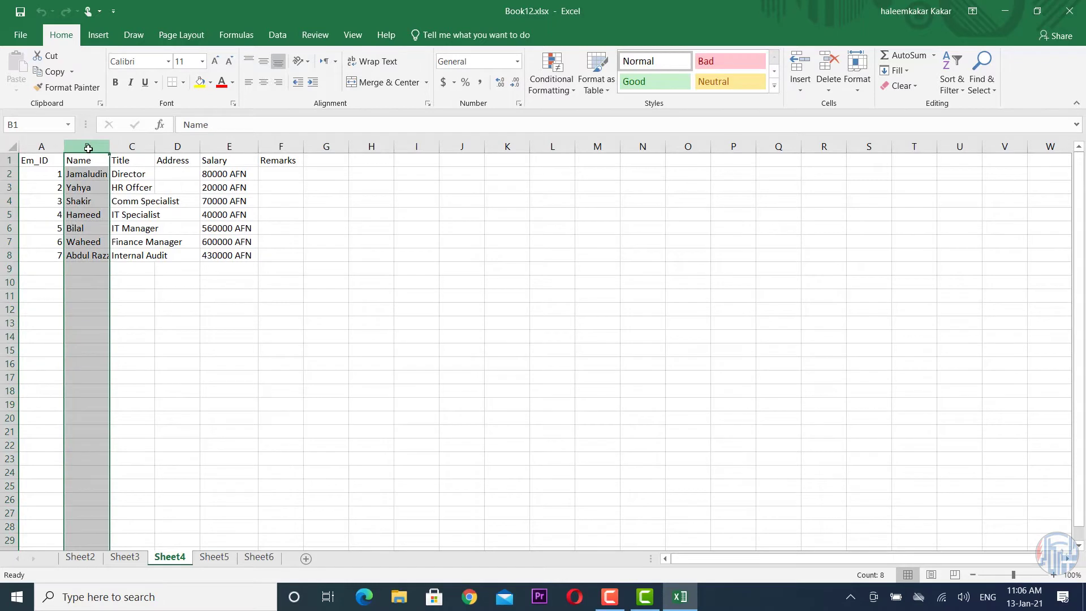
click(7, 295)
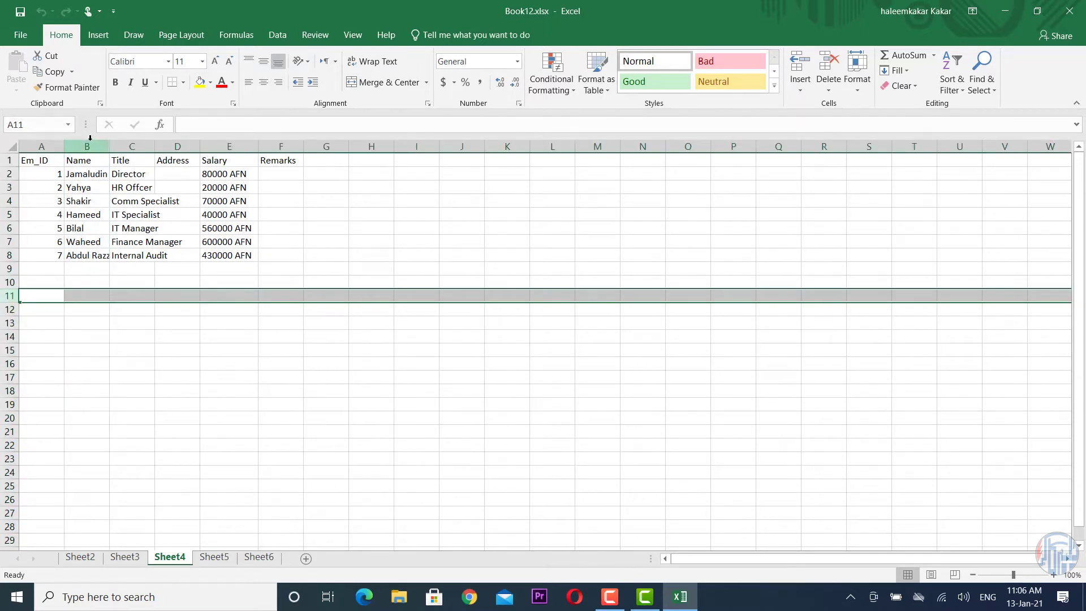
click(94, 255)
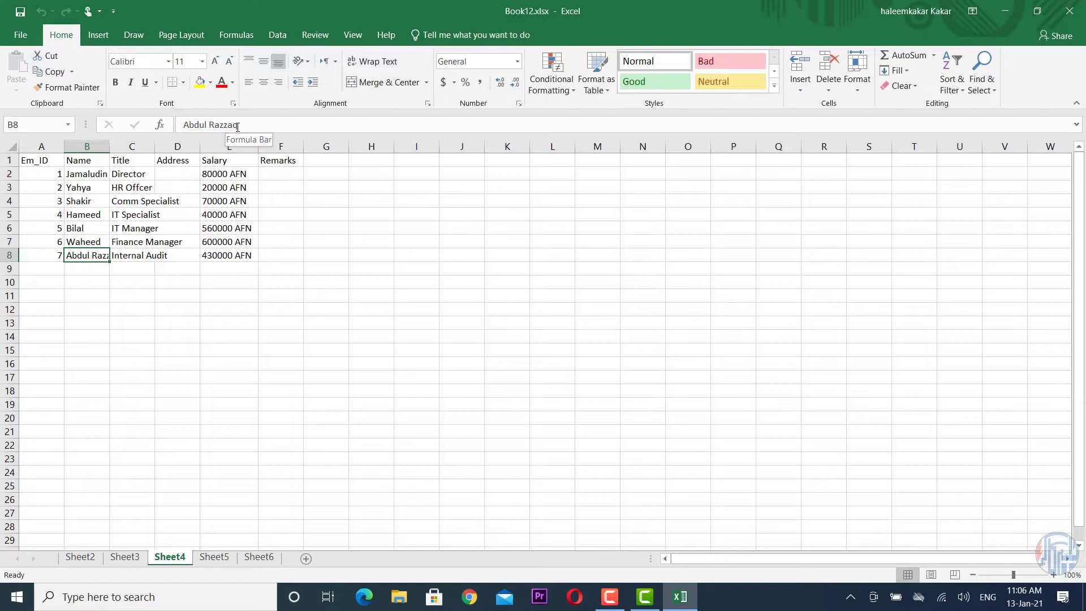
click(106, 281)
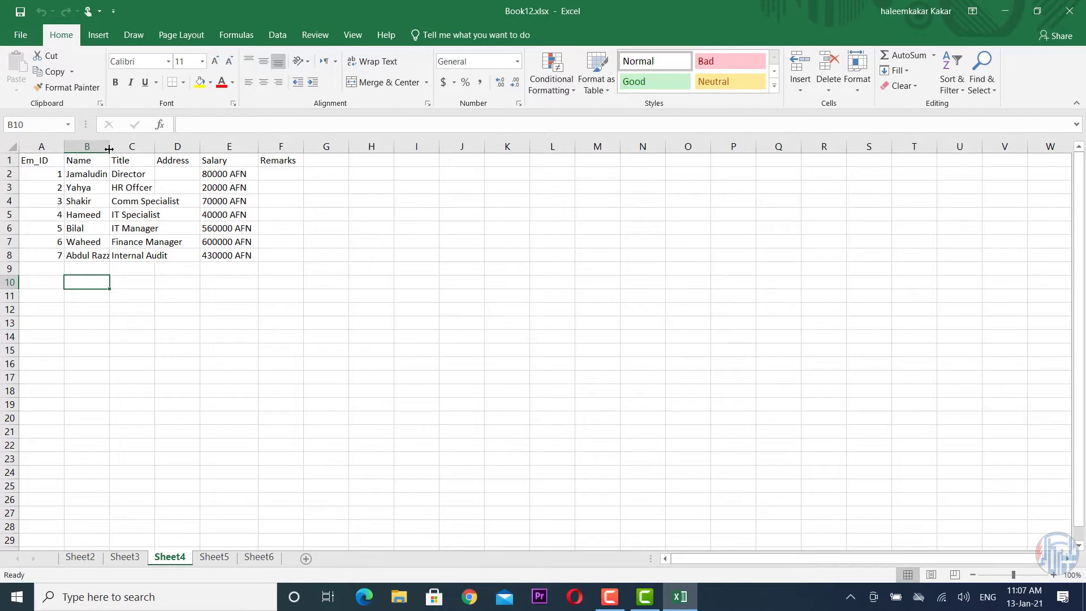
AutoFit the widths of the Name, Em_ID and Title columns on Sheet4 to their contents
double_click(109, 149)
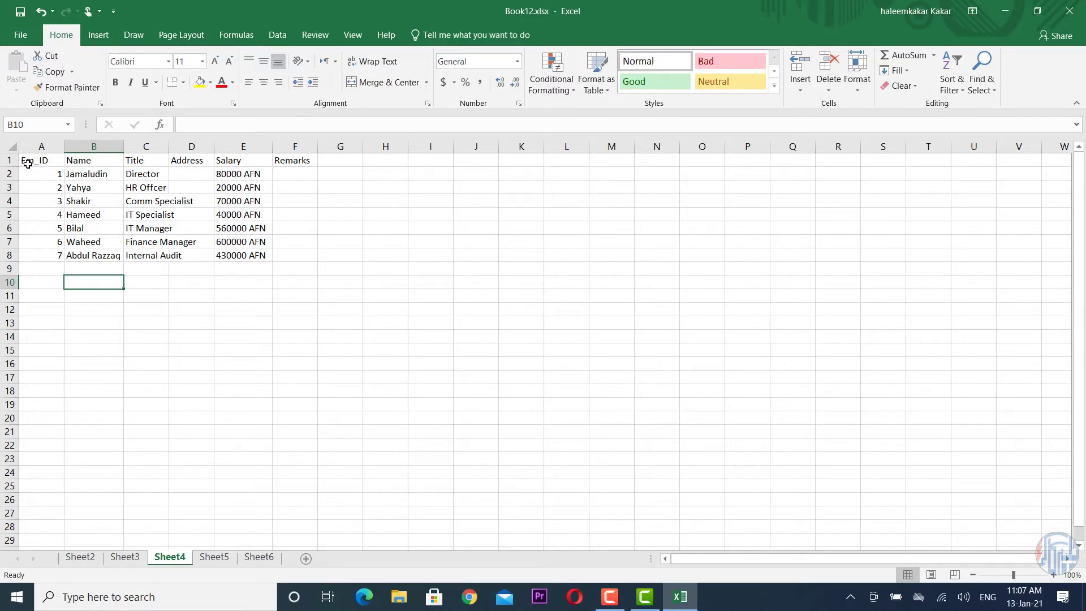
double_click(64, 145)
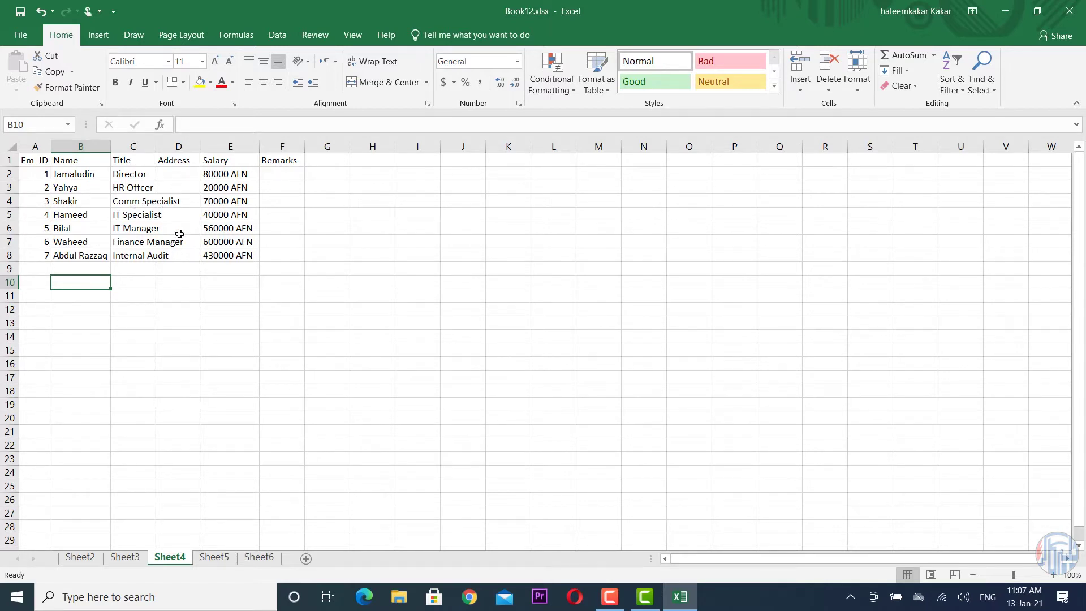
double_click(156, 146)
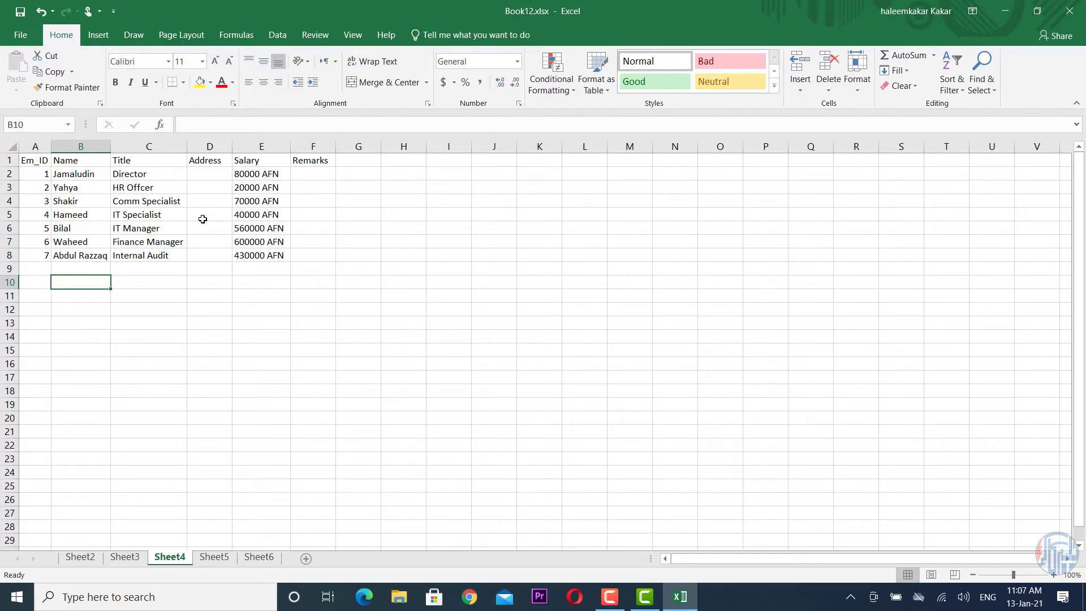
Switch to Sheet3 and look over the calendar, highlighting blank ranges I2:I13 and J2:J9 and the dates in A2:C6
key(ctrl+Page_Up)
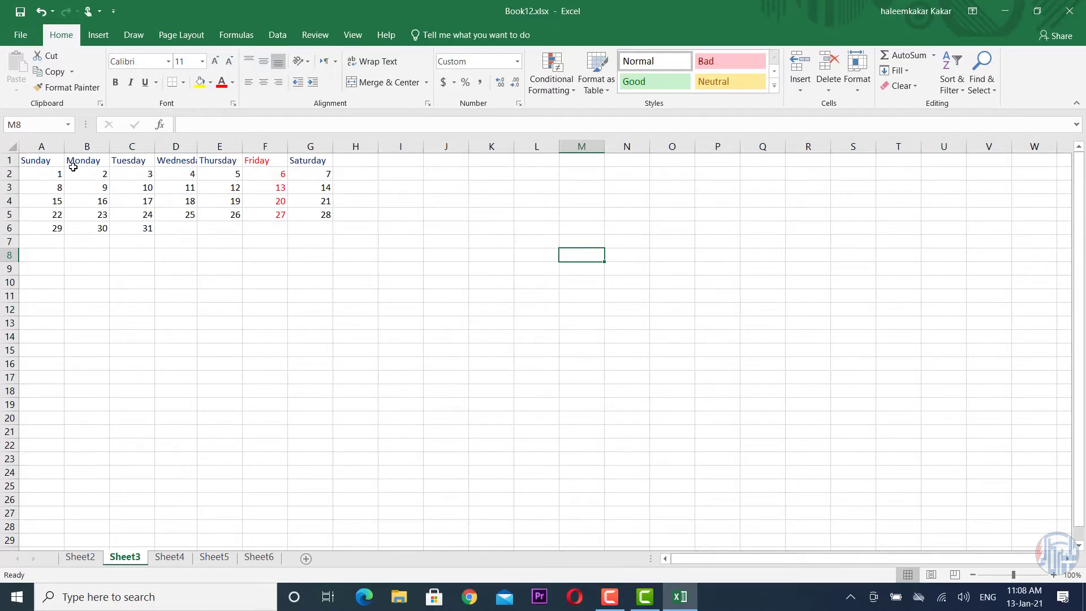
drag(395, 173, 392, 322)
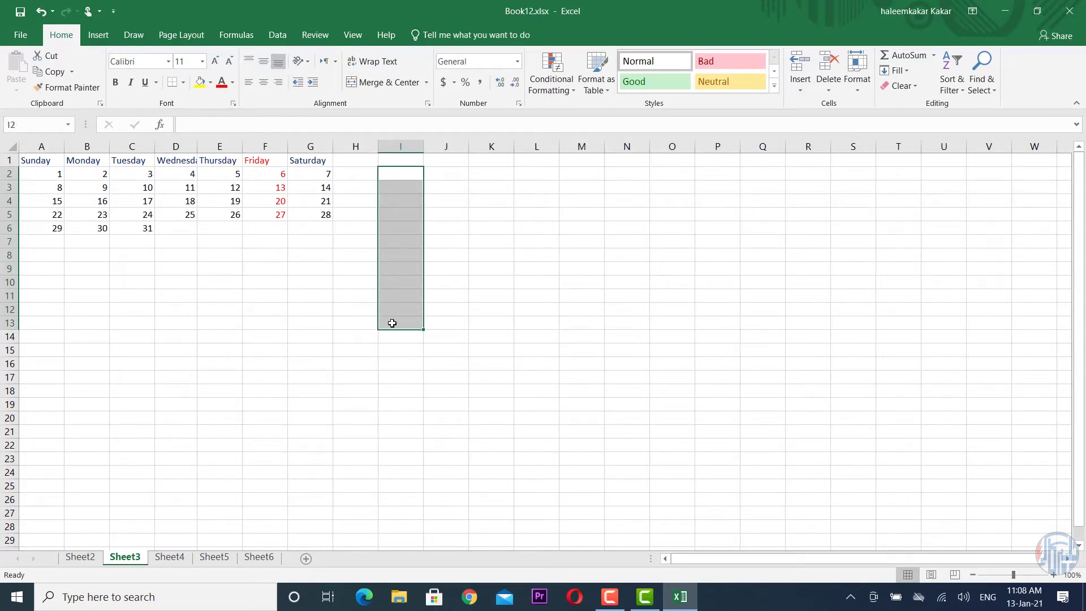
drag(441, 171, 452, 266)
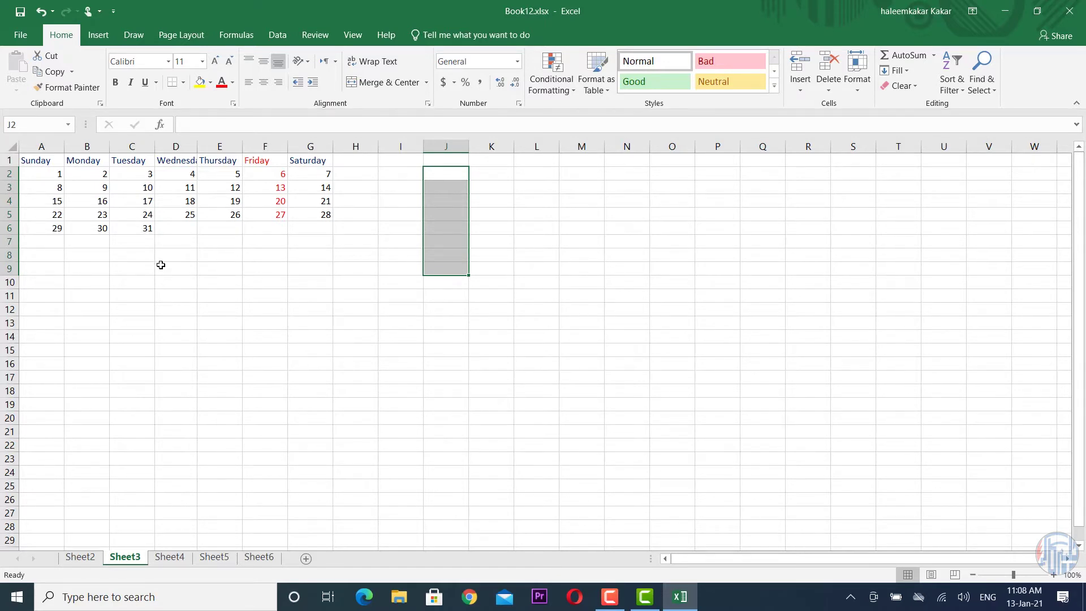
click(146, 228)
drag(50, 208, 34, 173)
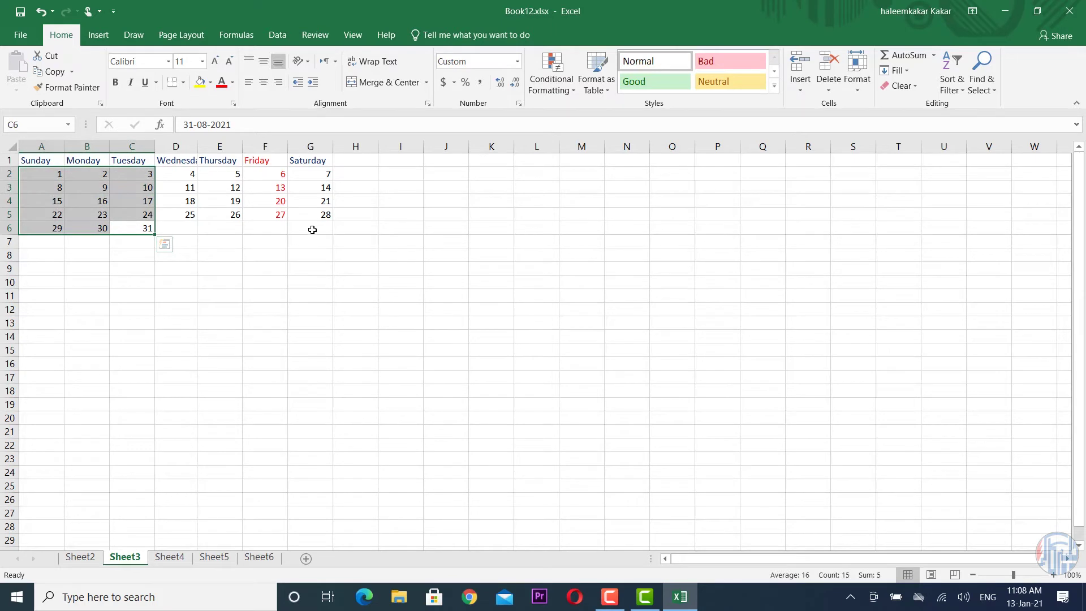
Copy the calendar range A1:G6 and paste it transposed at cell A12 using Paste Special
drag(311, 233, 24, 154)
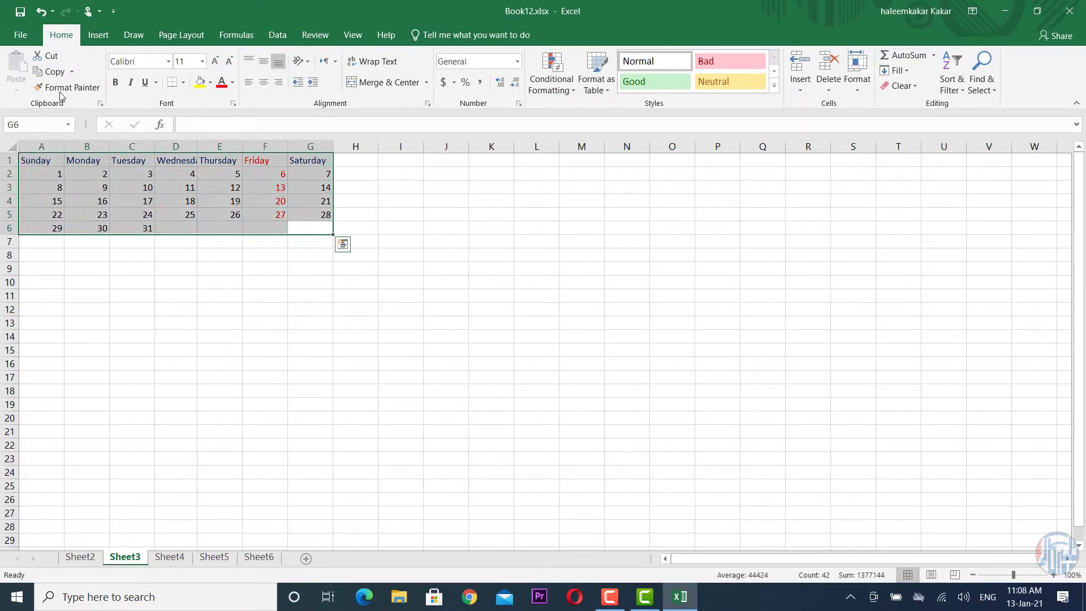
click(54, 71)
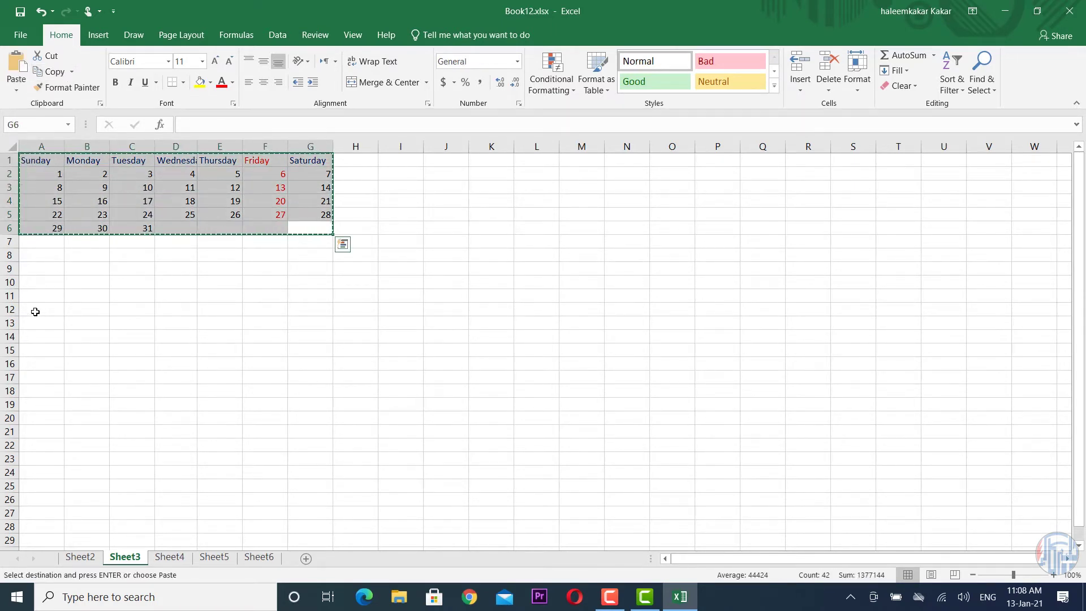
click(32, 309)
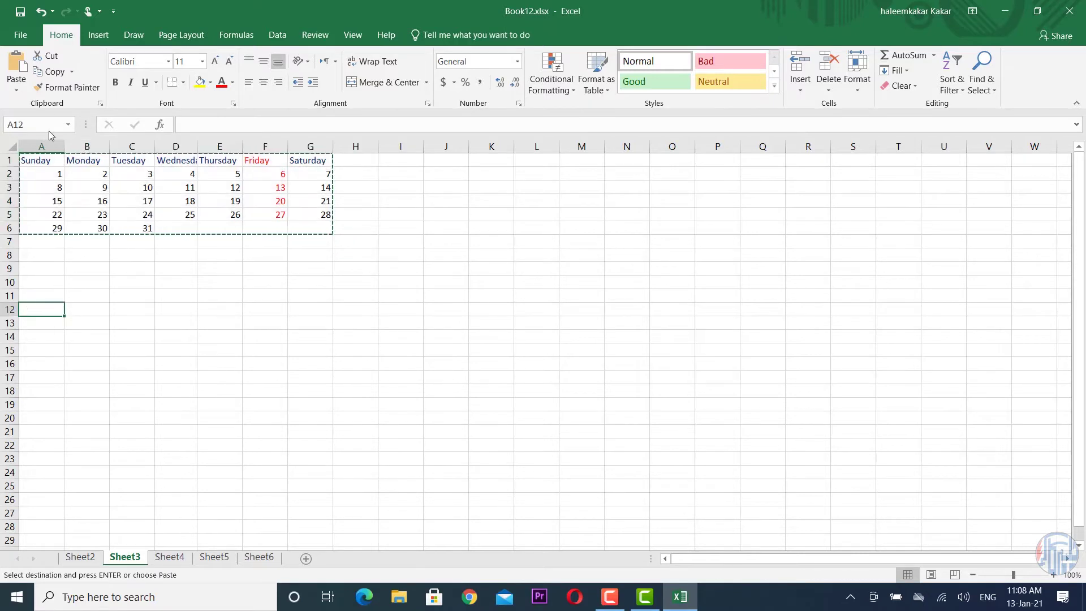
click(16, 91)
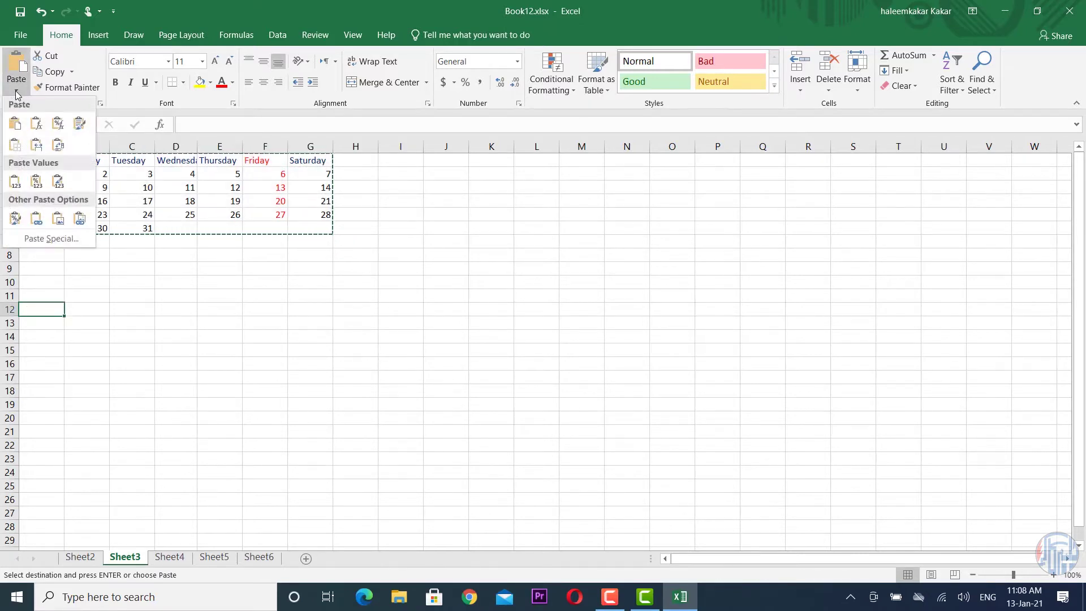
click(52, 238)
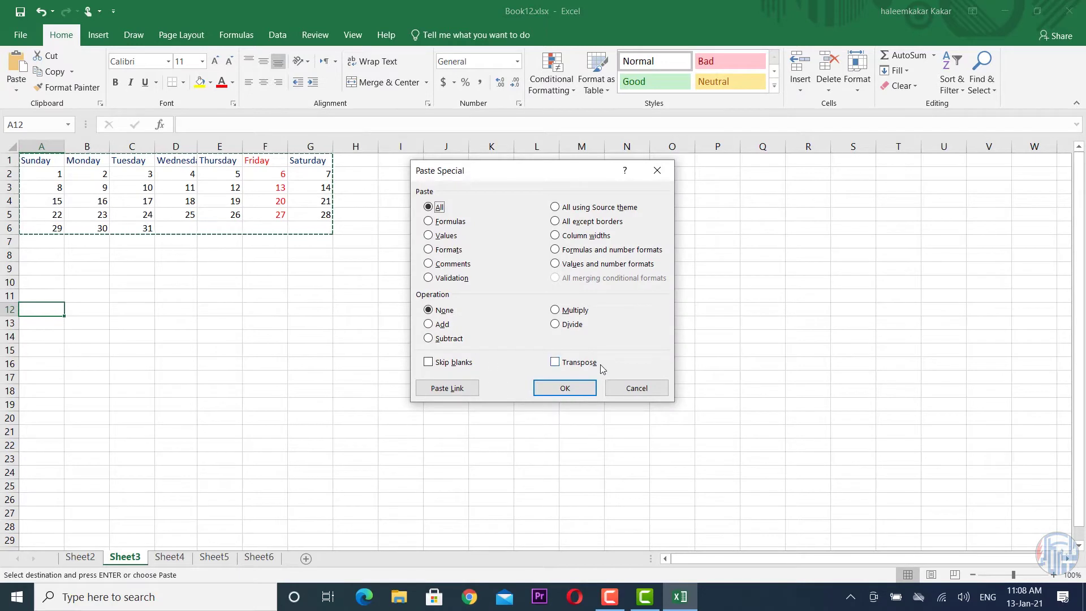
click(583, 366)
click(564, 389)
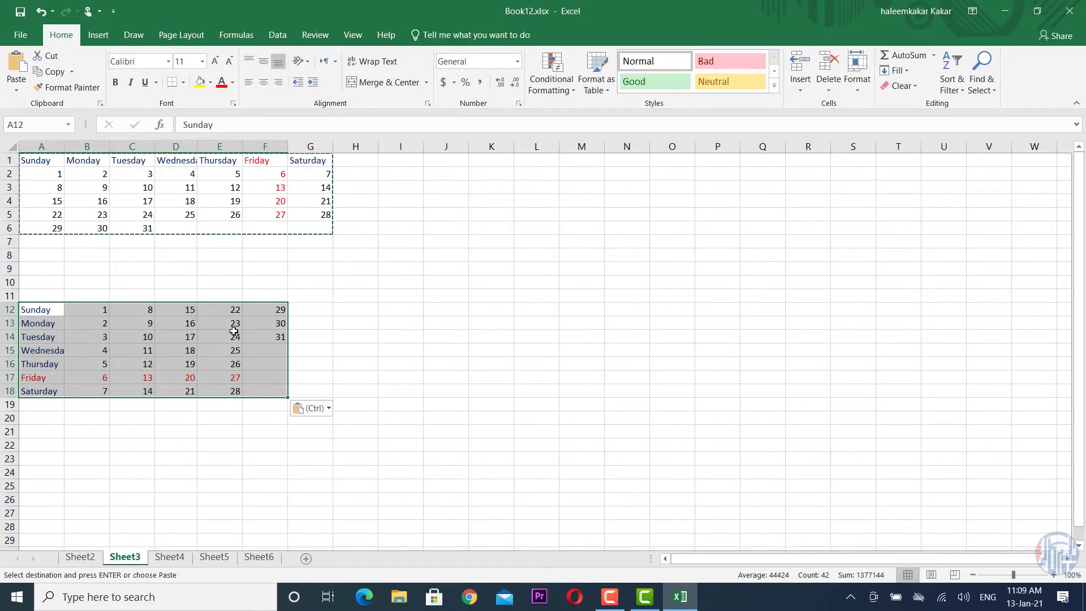
Copy the vertical calendar in A12:F18 and paste it transposed at cell K1 using Paste Special
click(338, 361)
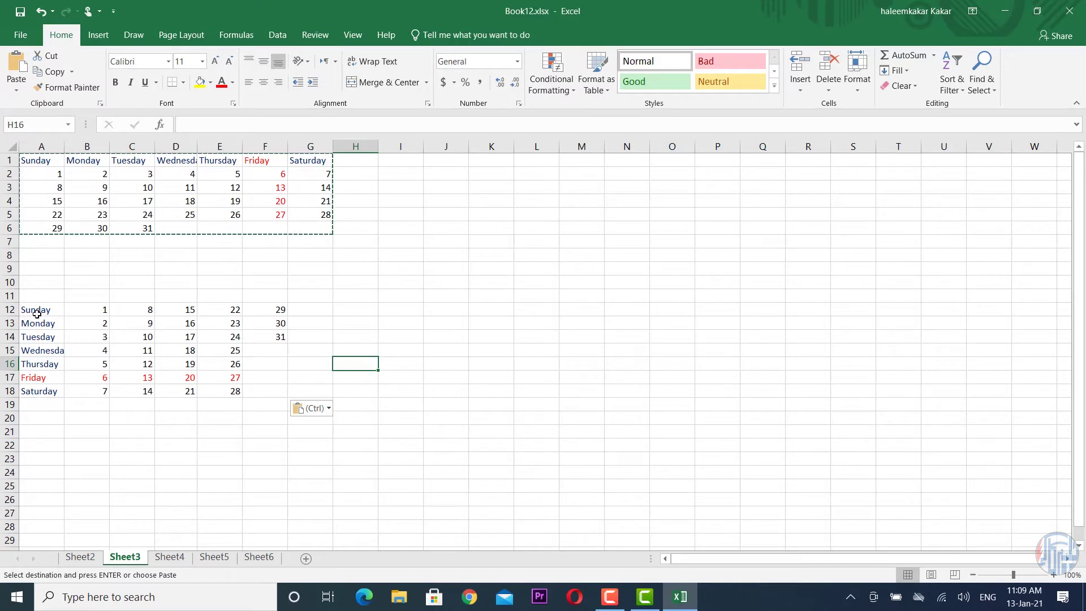
drag(41, 307, 259, 390)
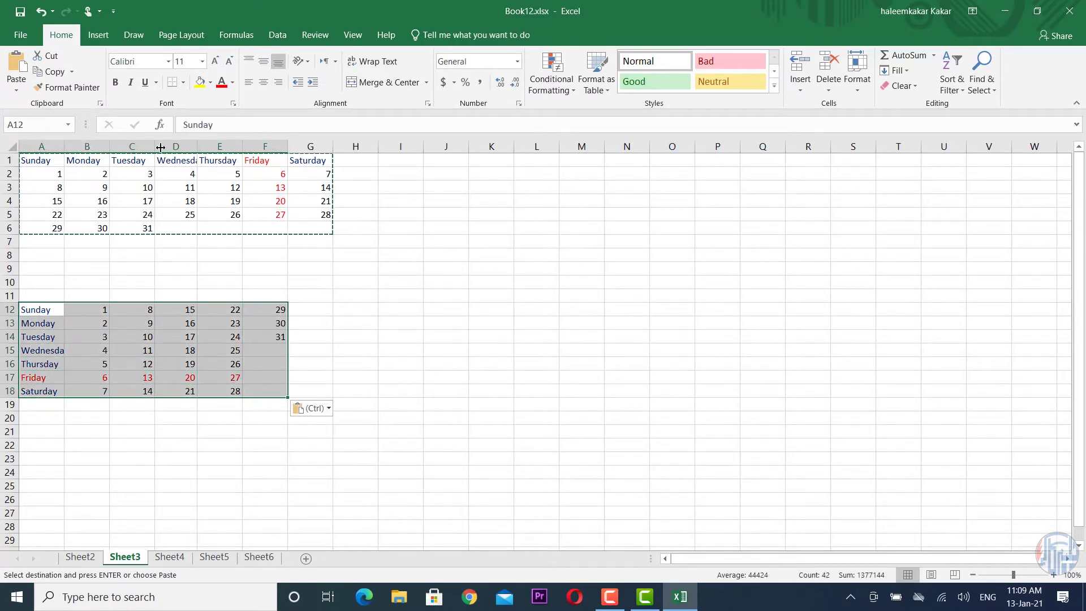
click(52, 72)
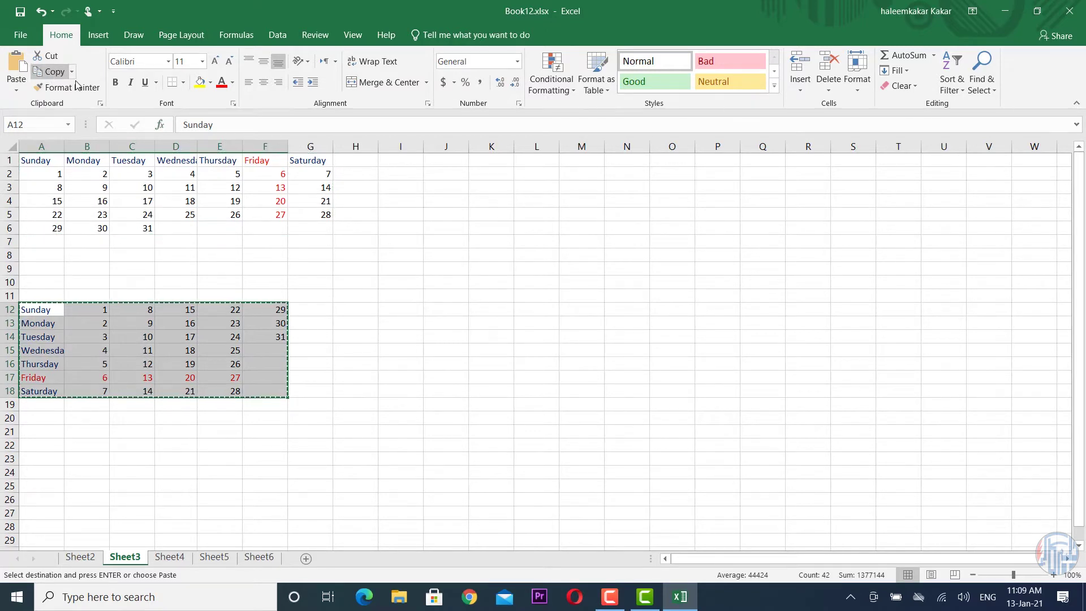
click(487, 160)
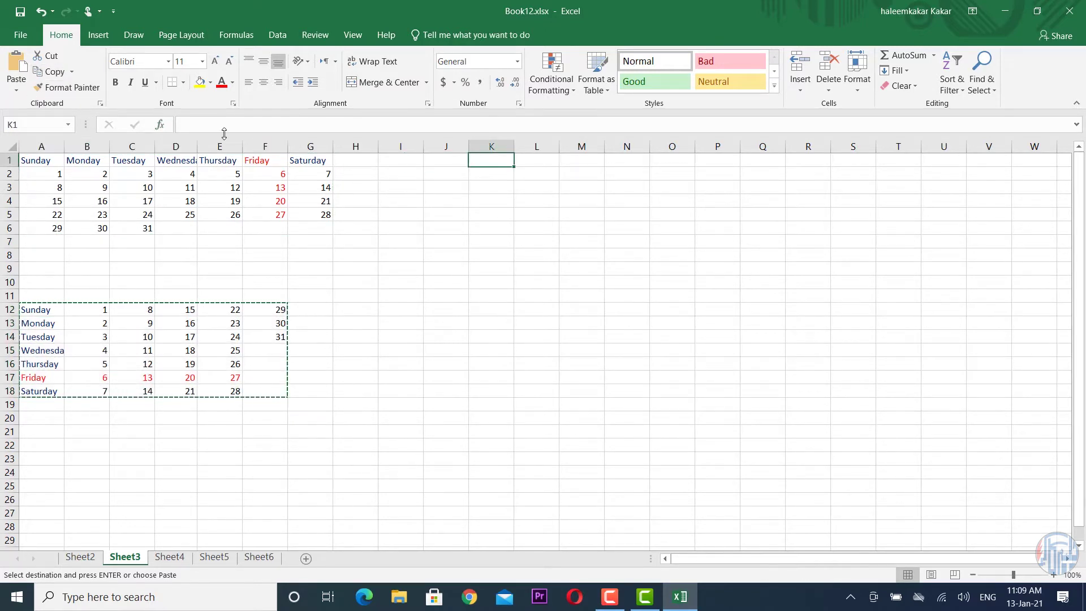
click(17, 89)
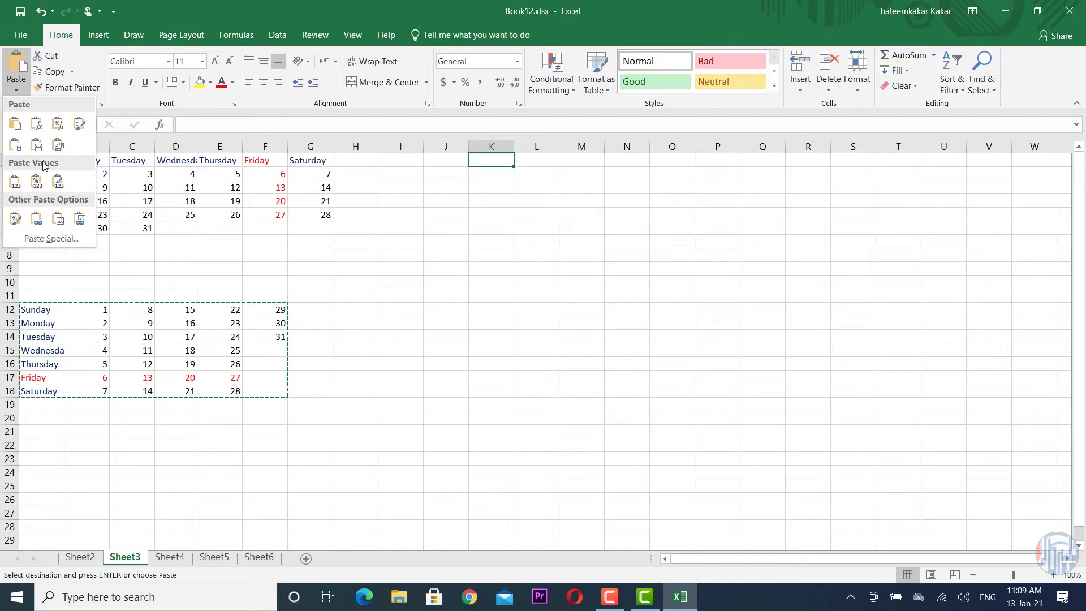
click(69, 239)
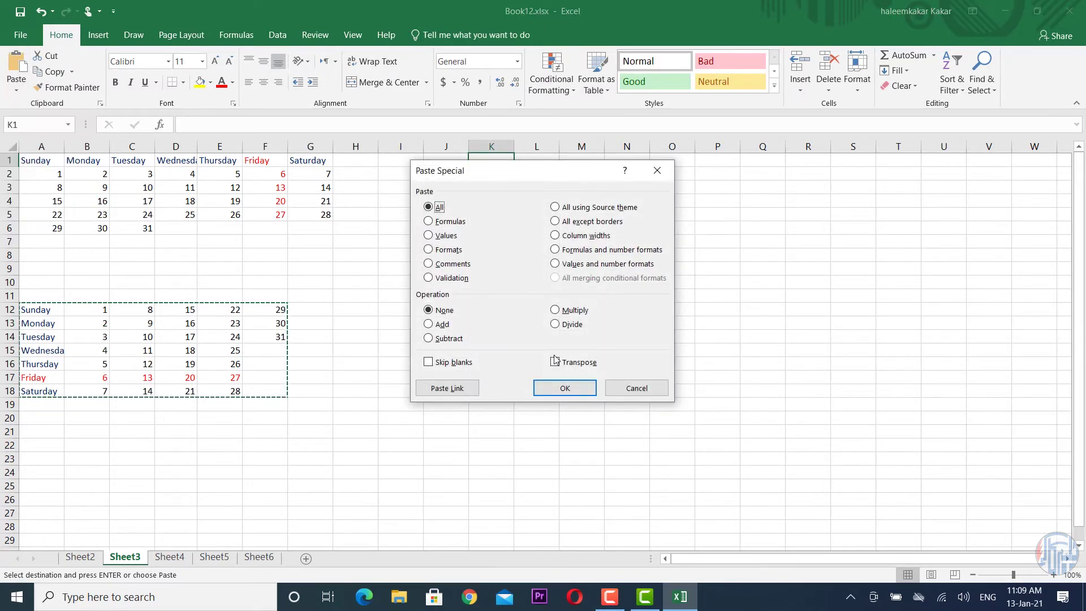
click(570, 363)
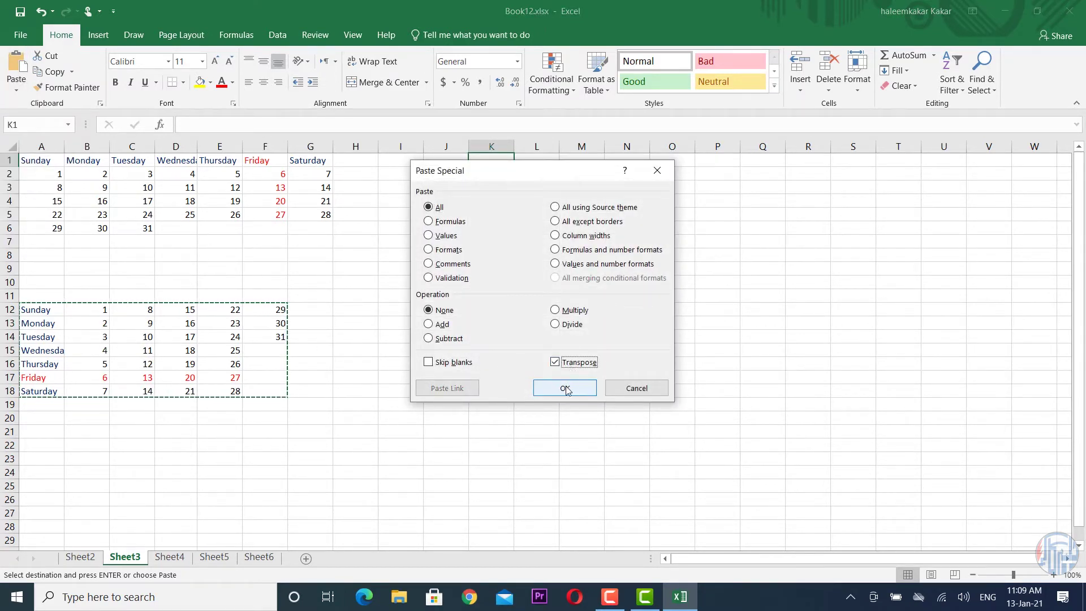
click(566, 388)
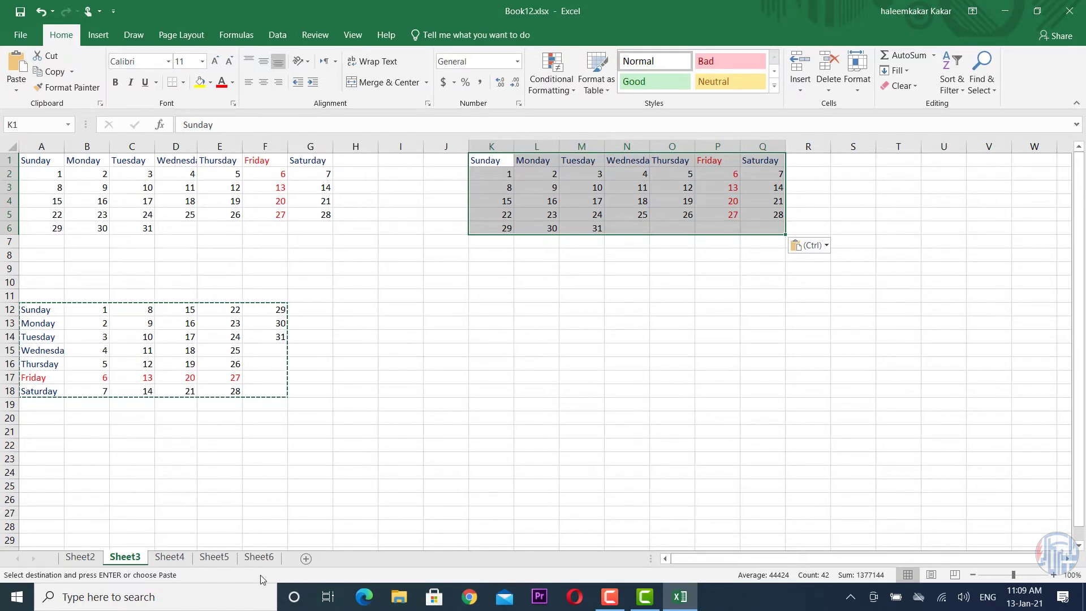
On Sheet6, enter the formula =SUM(B2:B4) in the weight table's Total cell B7
click(259, 557)
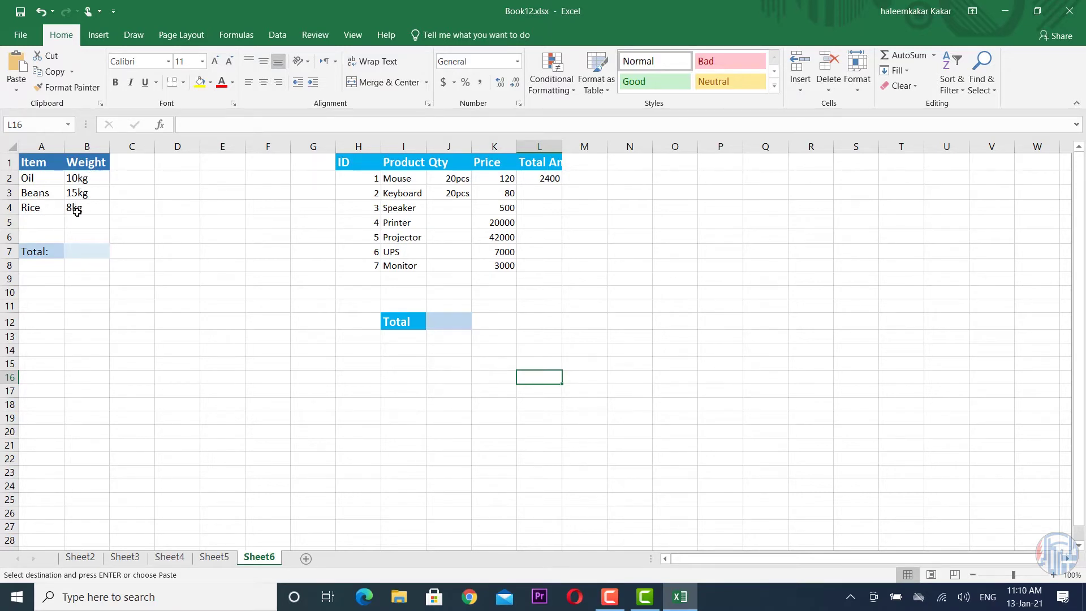
click(97, 254)
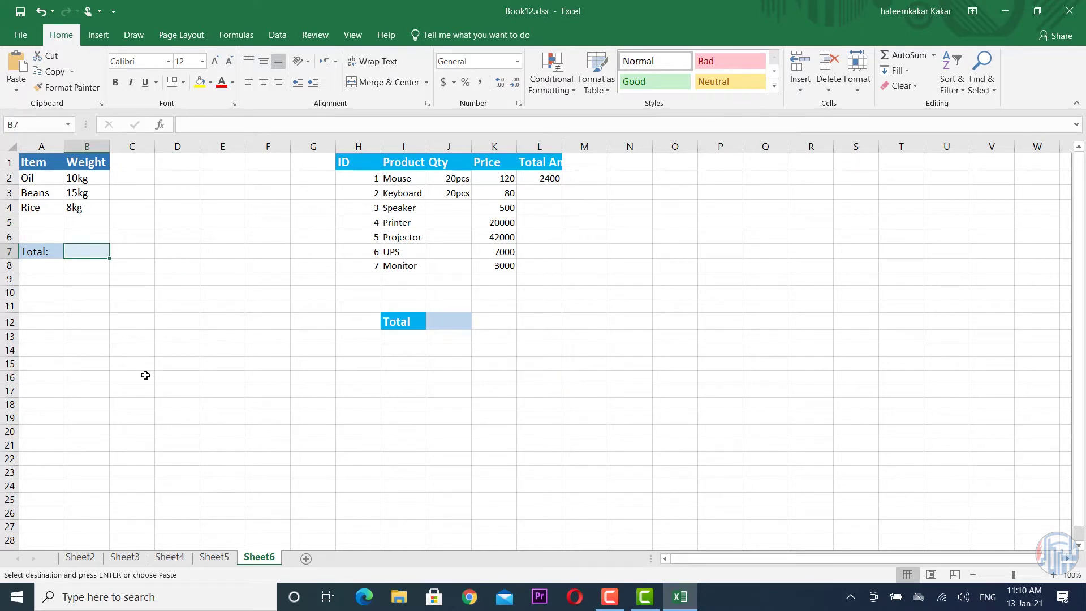
text(=sum)
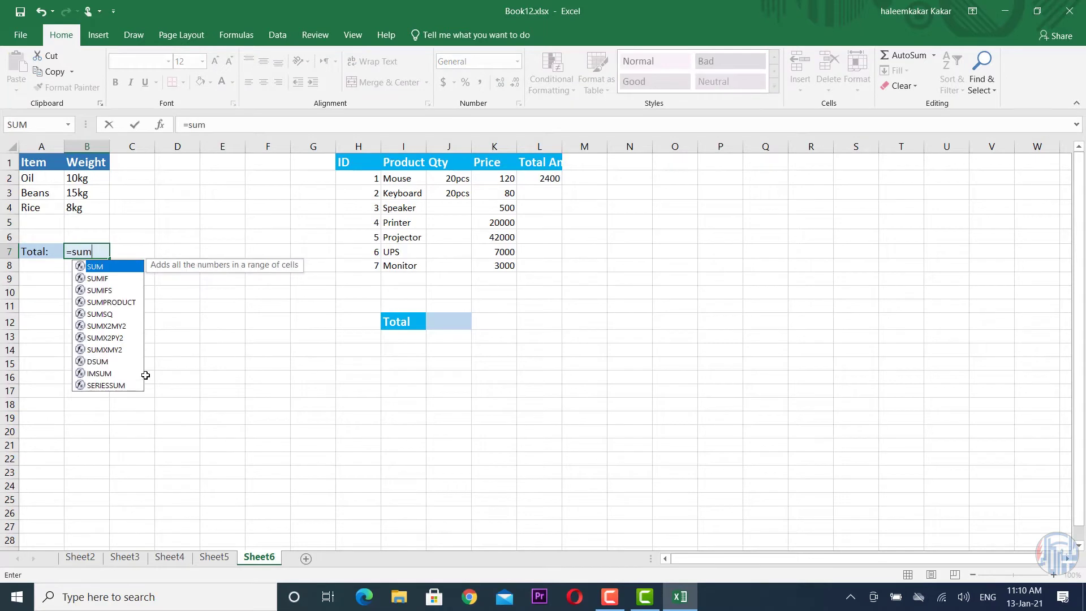
text(()
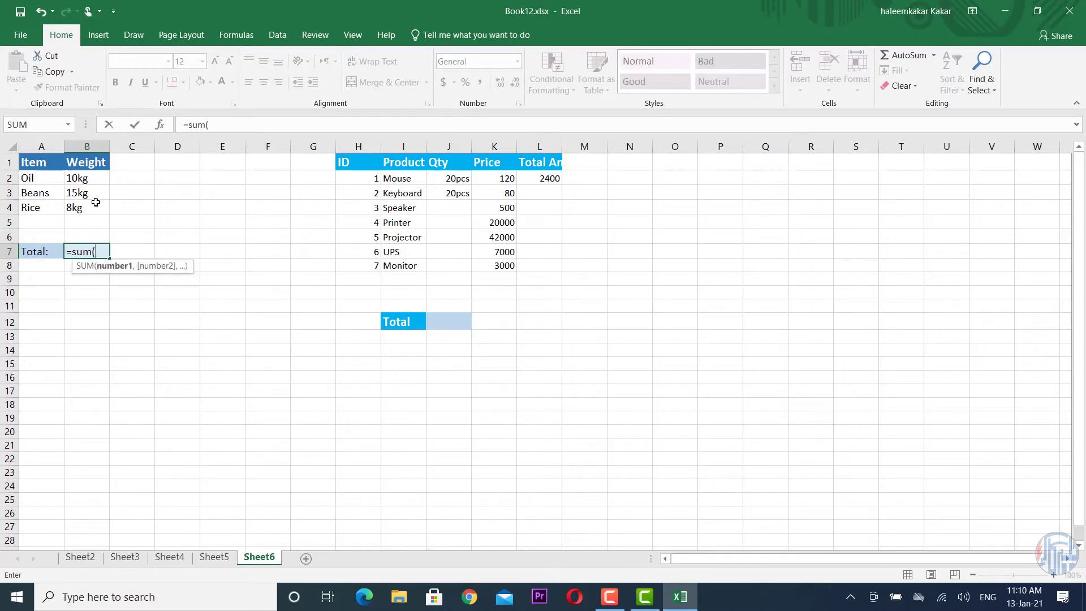
click(91, 178)
drag(90, 202, 87, 180)
click(91, 222)
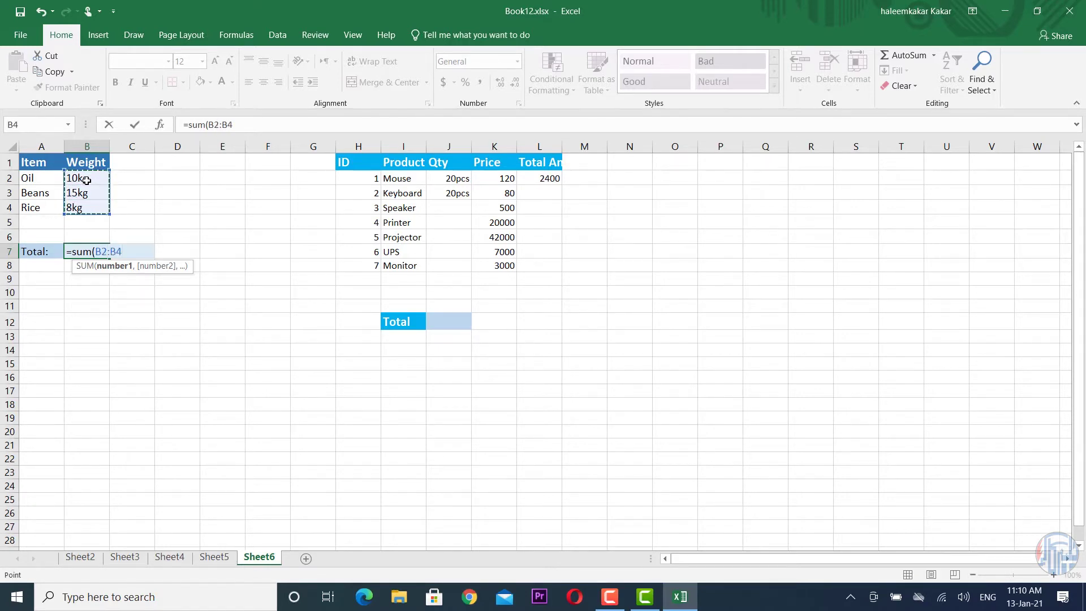
text())
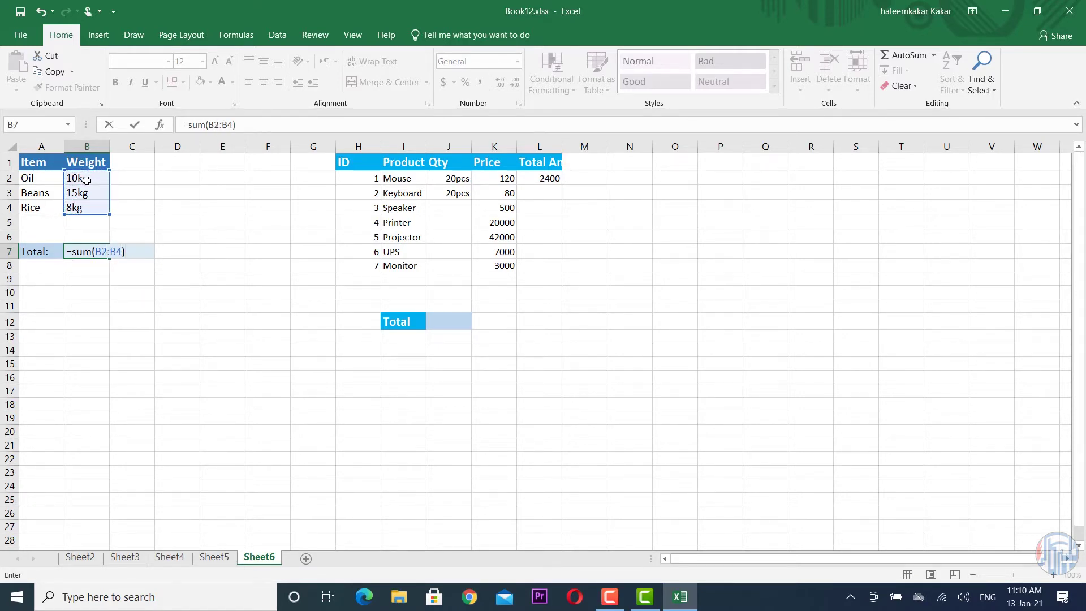
key(Return)
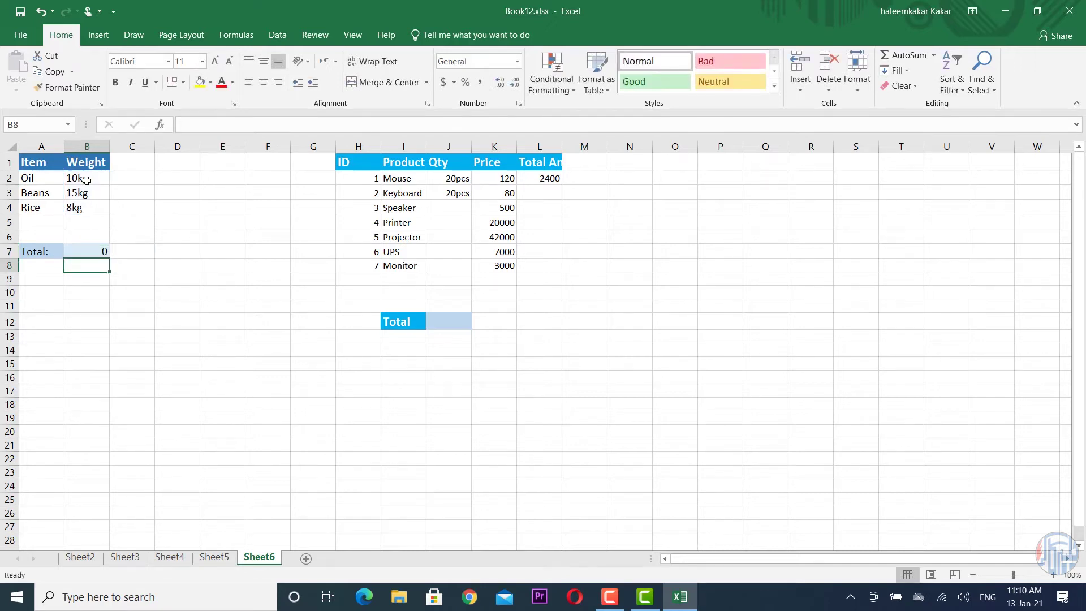
key(Up)
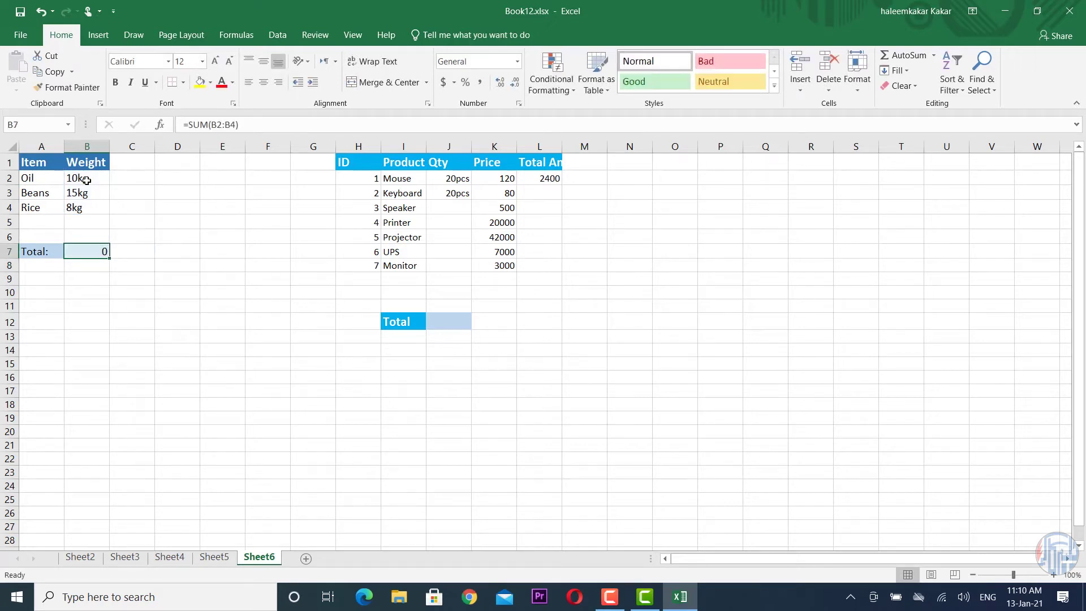
Go through the cells above the weight table's Total to examine how the kg entries in B2:B4 are stored
key(Up)
key(Up)
key(Up)
key(Up)
key(Up)
key(Up)
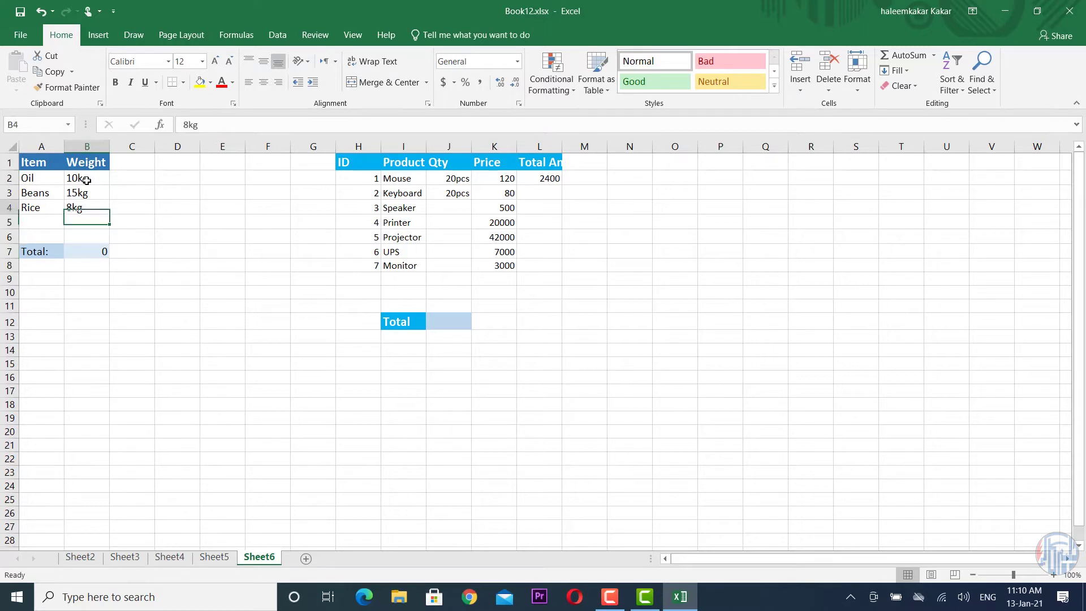
key(Down)
key(Down)
key(Down)
key(Down)
key(Down)
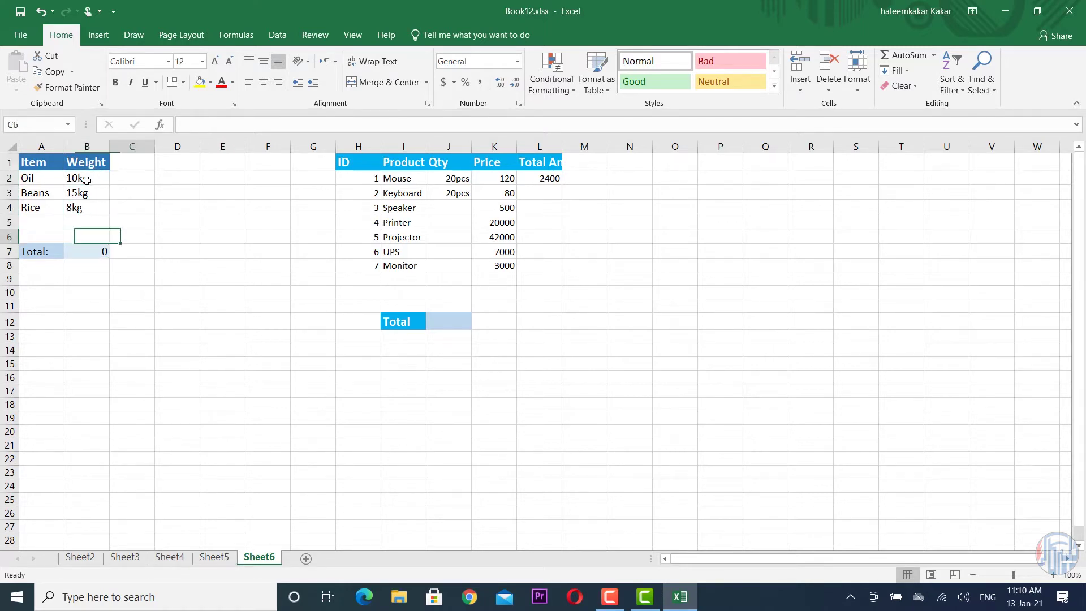
Enter the plain number 90 in cell D2 and compare its alignment with the Oil weight in B2
key(Right)
key(Right)
key(Up)
key(Up)
key(Up)
key(Up)
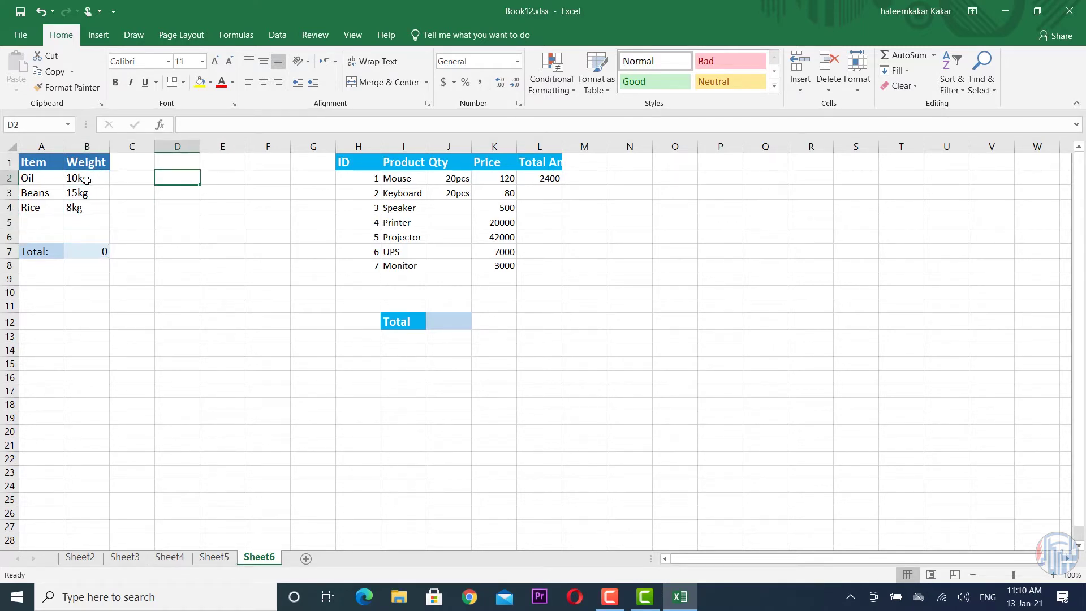
text(90)
key(Return)
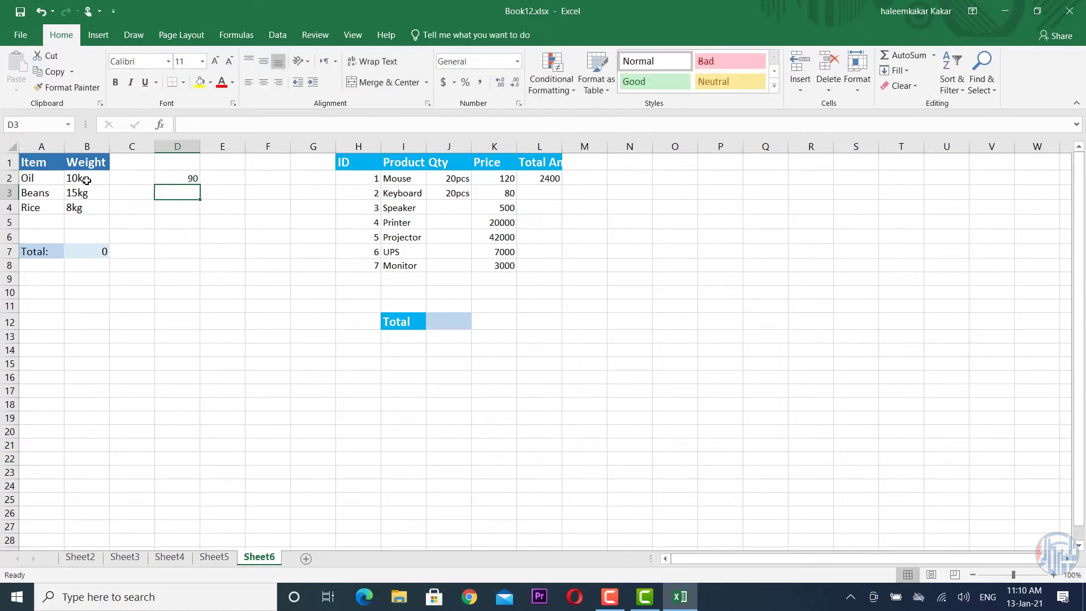
key(Up)
key(Right)
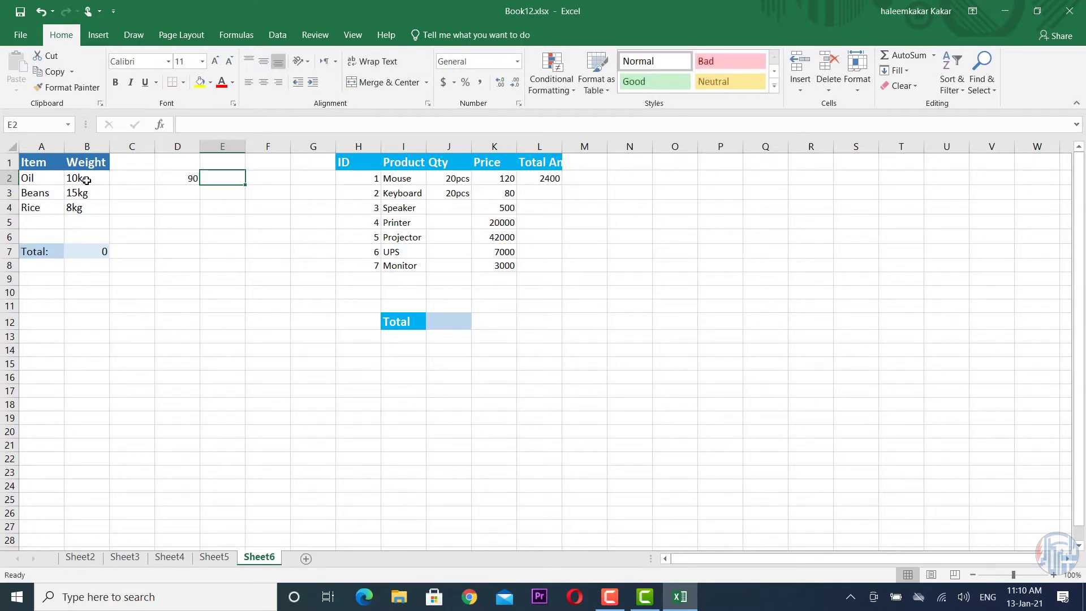
key(Left)
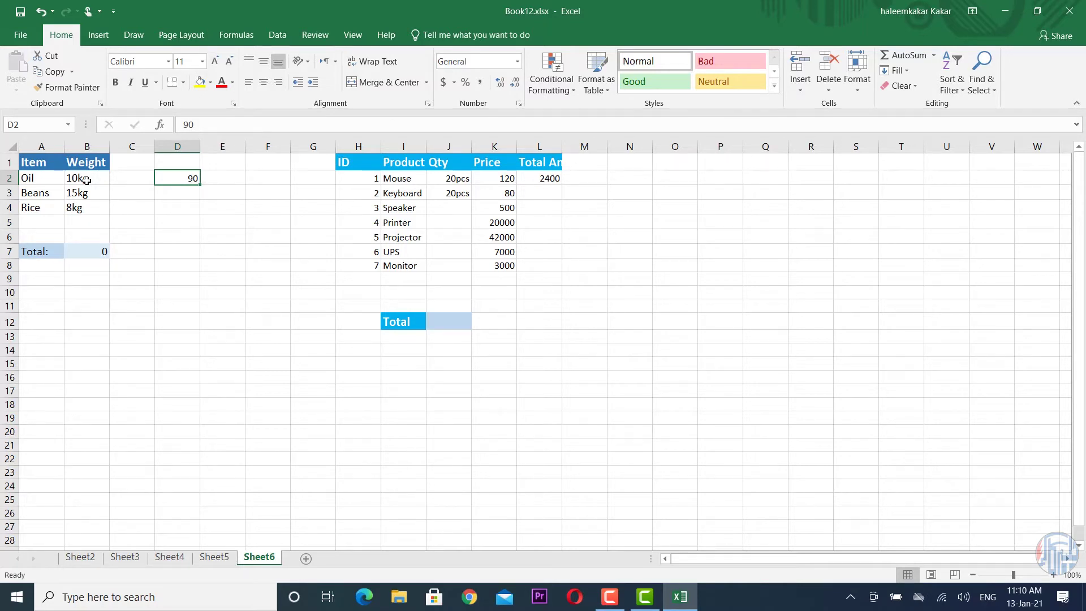
click(86, 180)
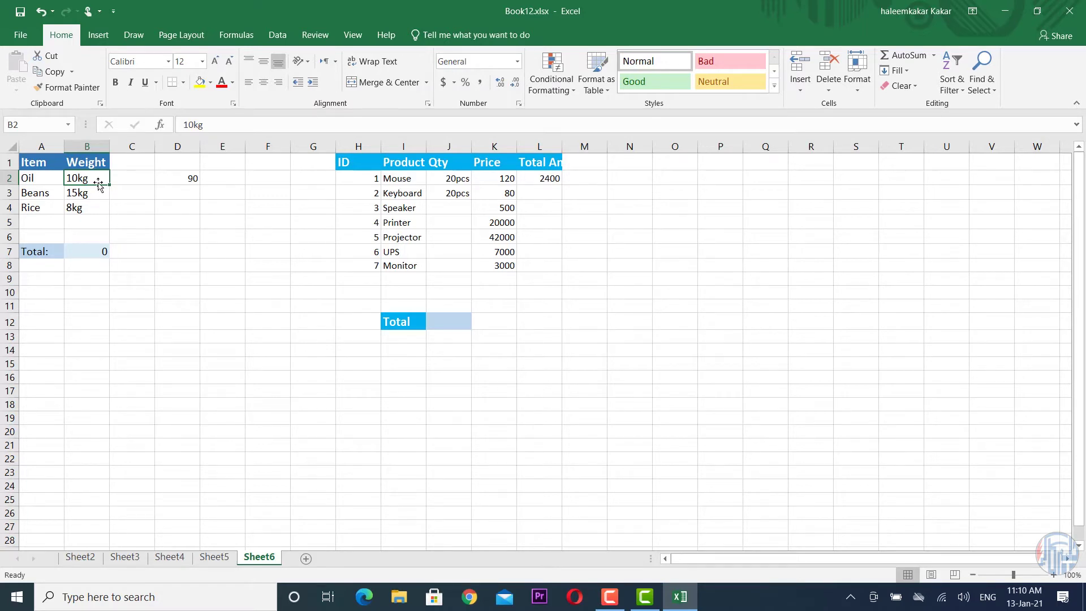
Replace the weight table's Total in B7 with the formula =SUM(SUBSTITUTE(B2:B4,"kg","")+0)
click(97, 252)
key(Delete)
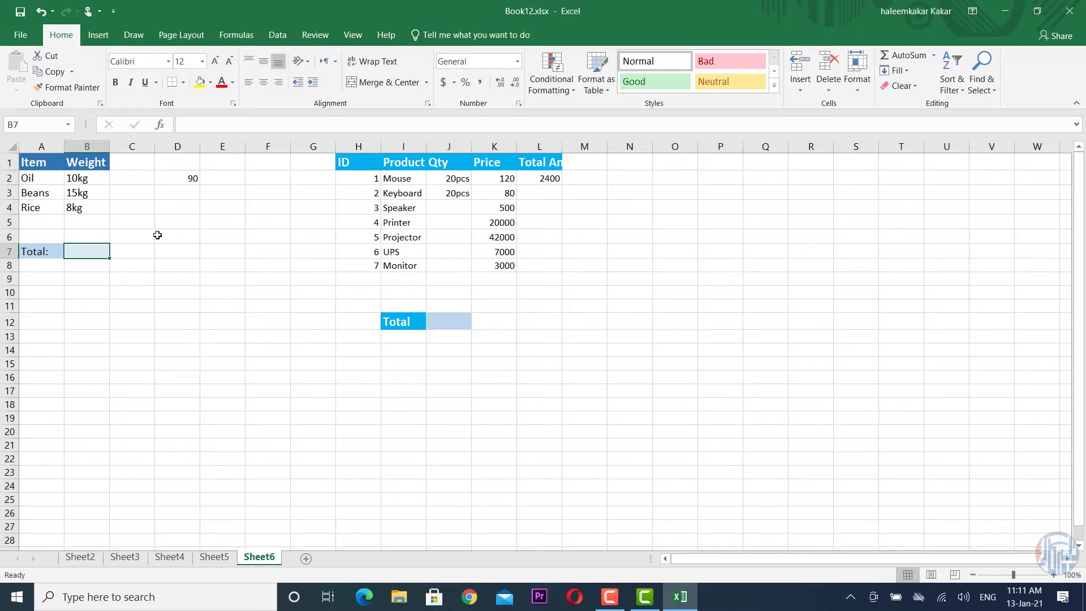
text(=sum)
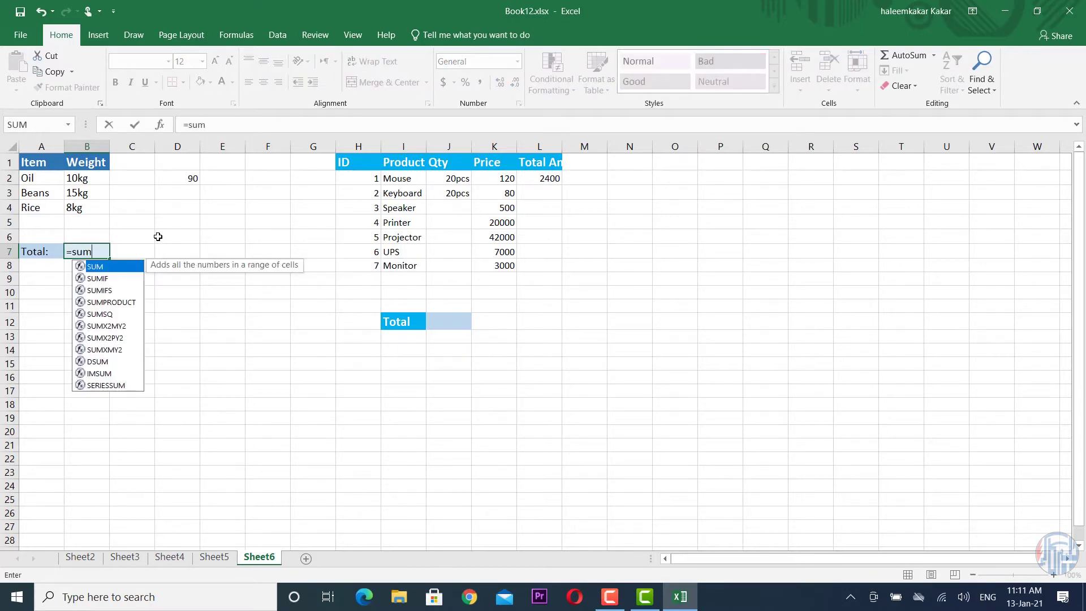
text(()
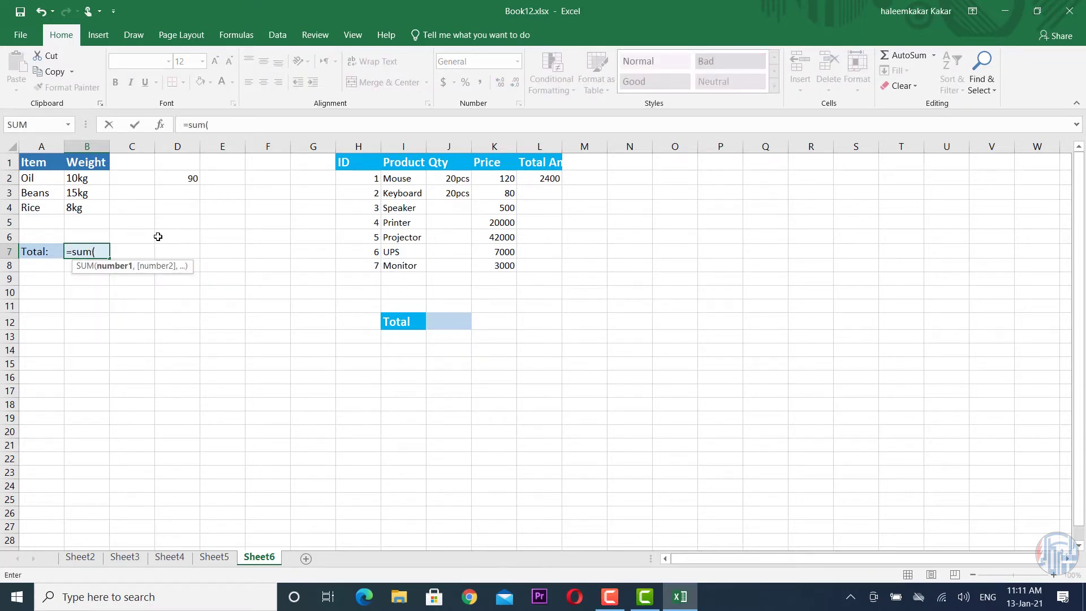
text(sub)
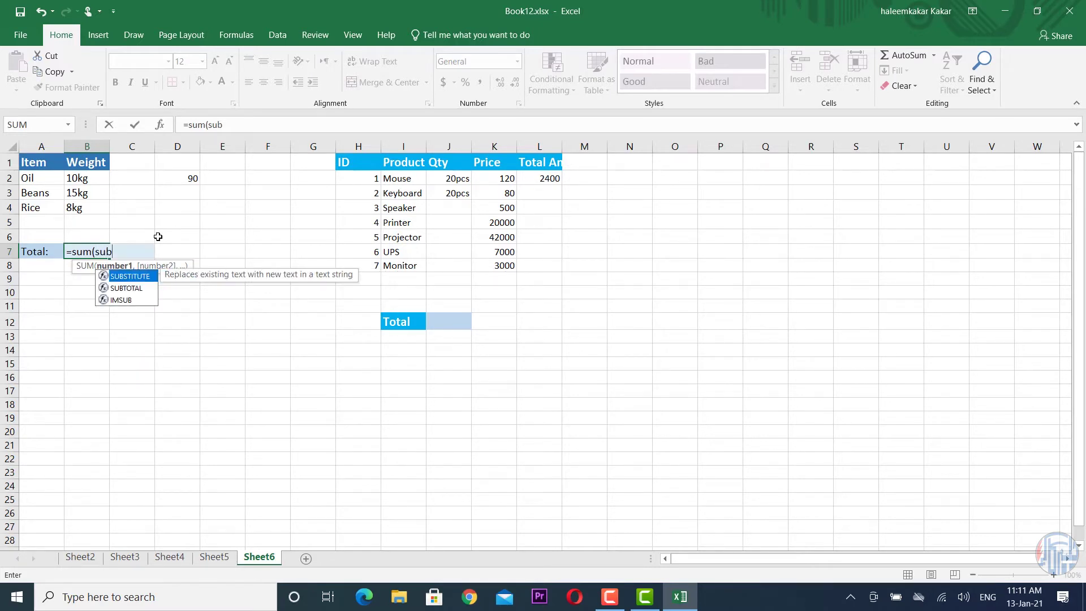
key(Tab)
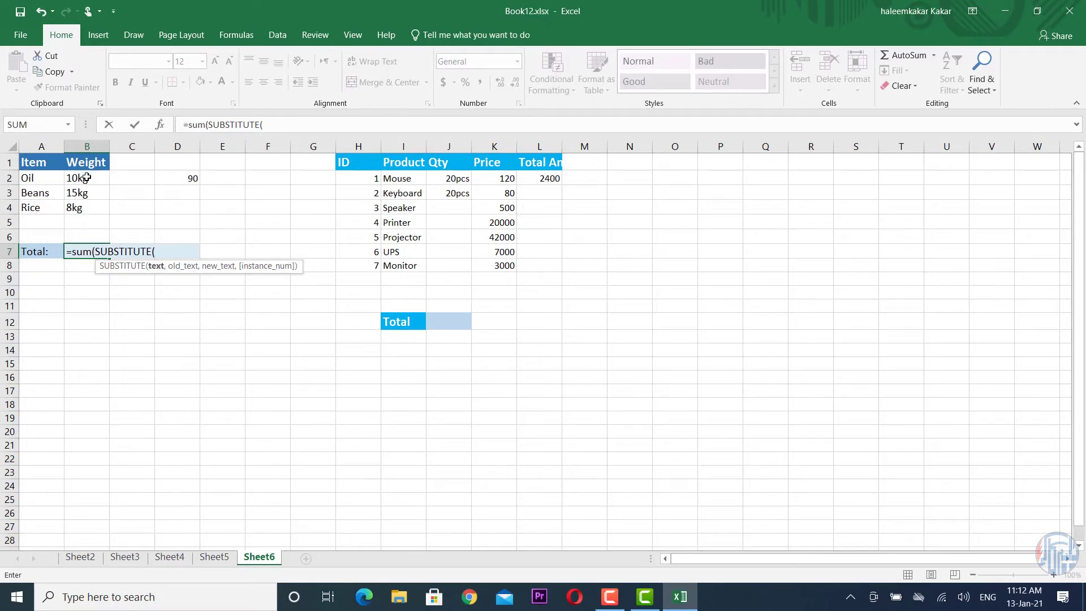
drag(86, 178, 85, 206)
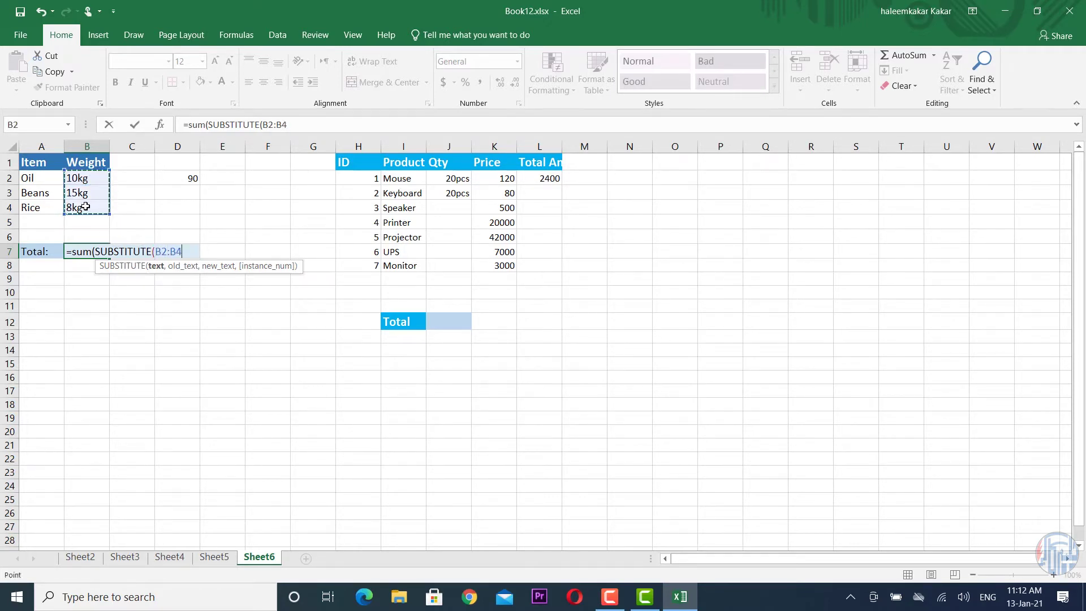
text(,)
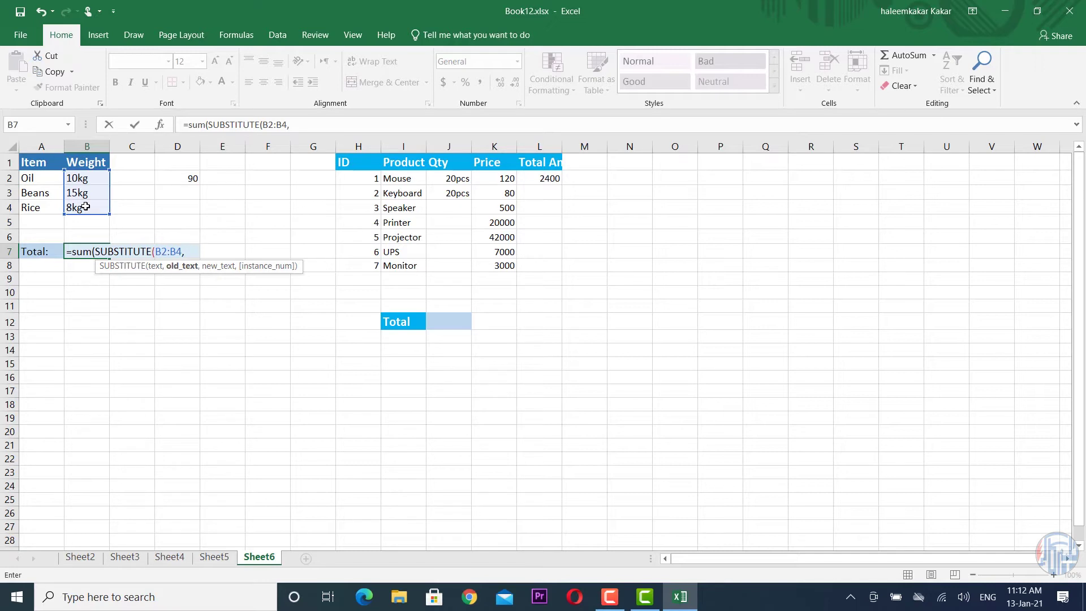
text("kg")
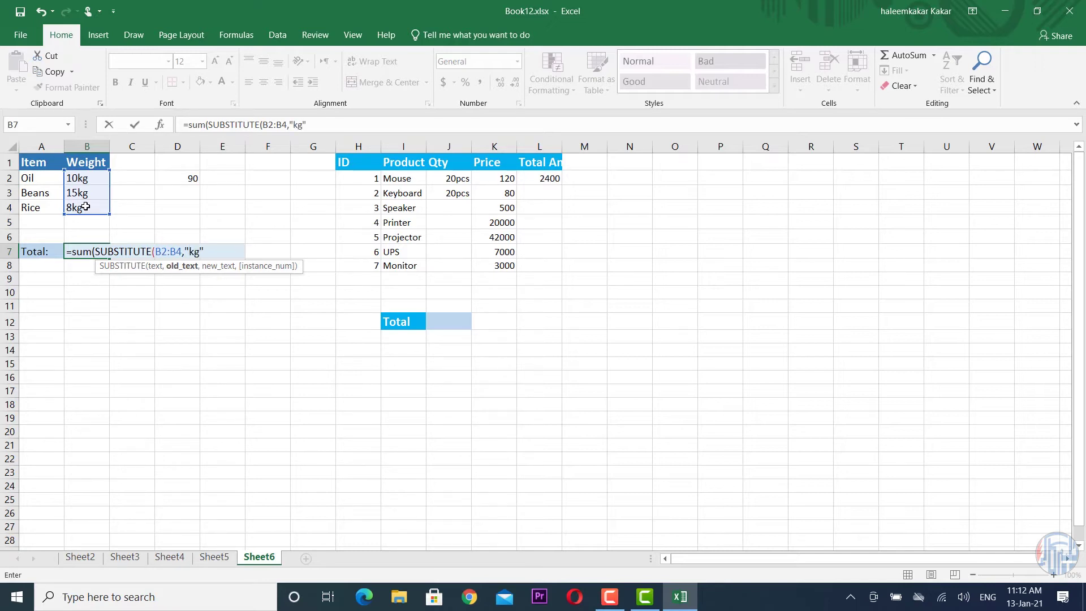
text(,)
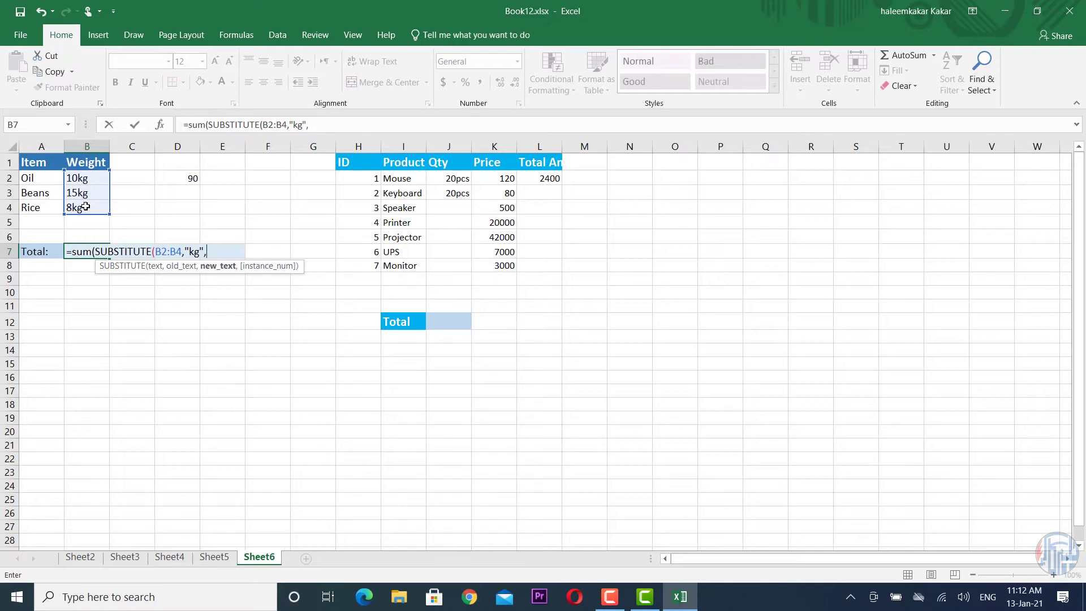
text(""))
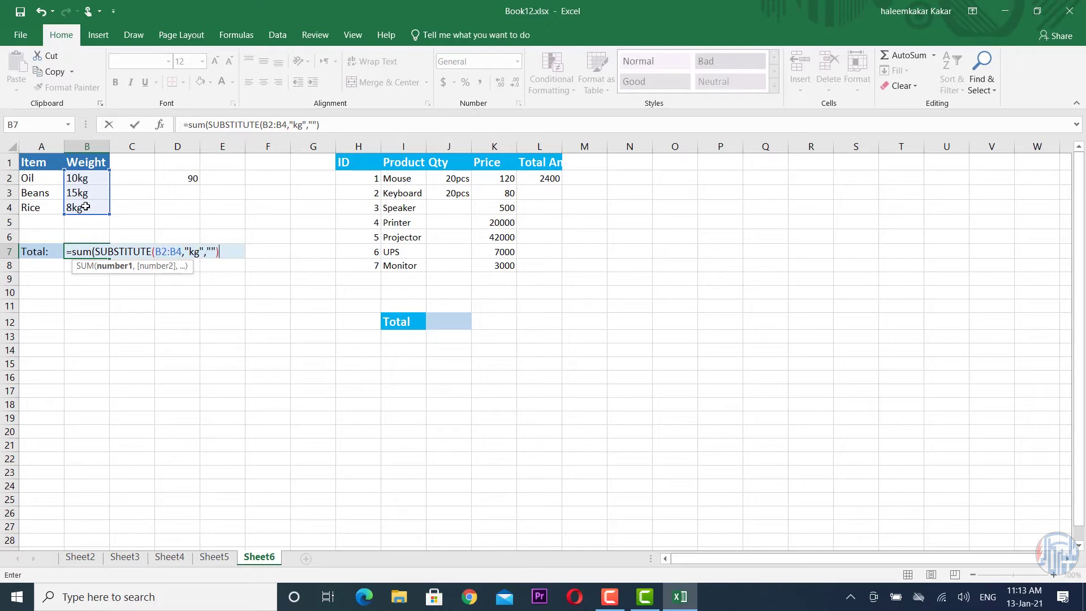
text(+0))
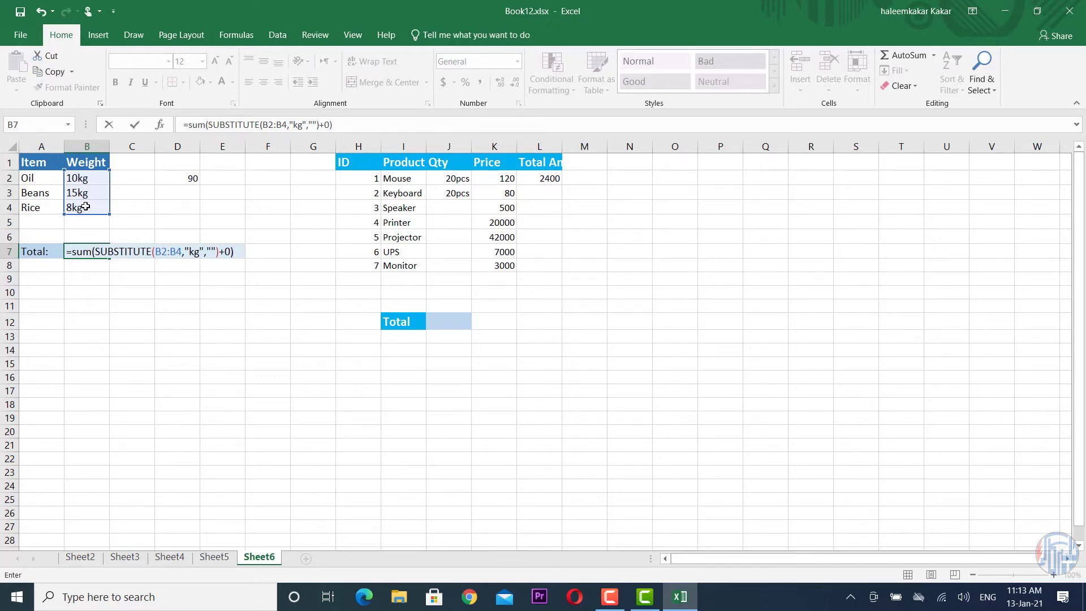
key(Return)
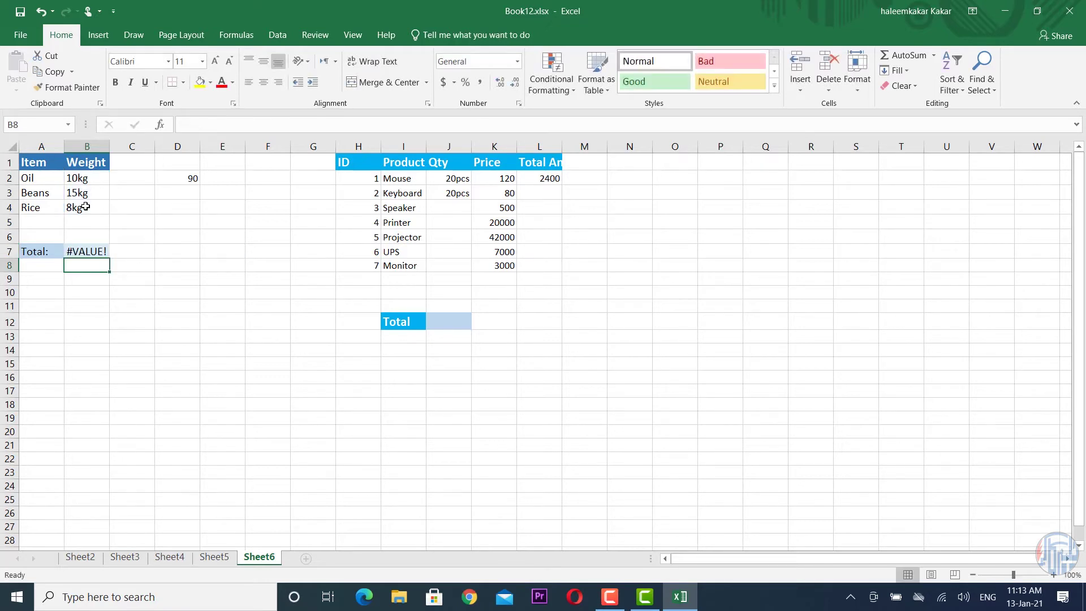
Reopen the SUM and SUBSTITUTE formula in B7 and commit it as an array formula
key(Up)
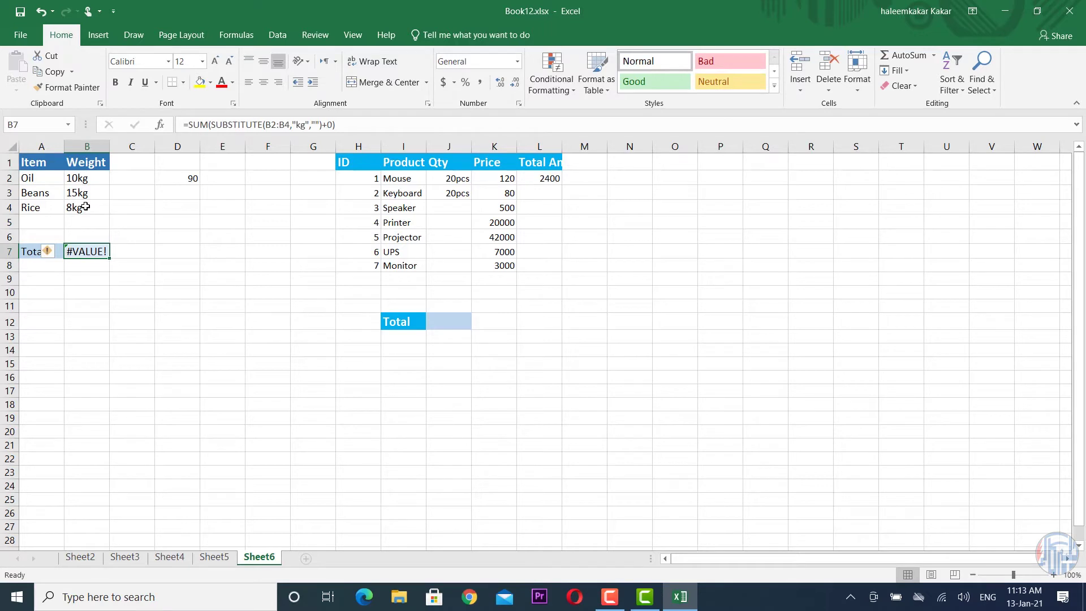
double_click(99, 251)
click(241, 252)
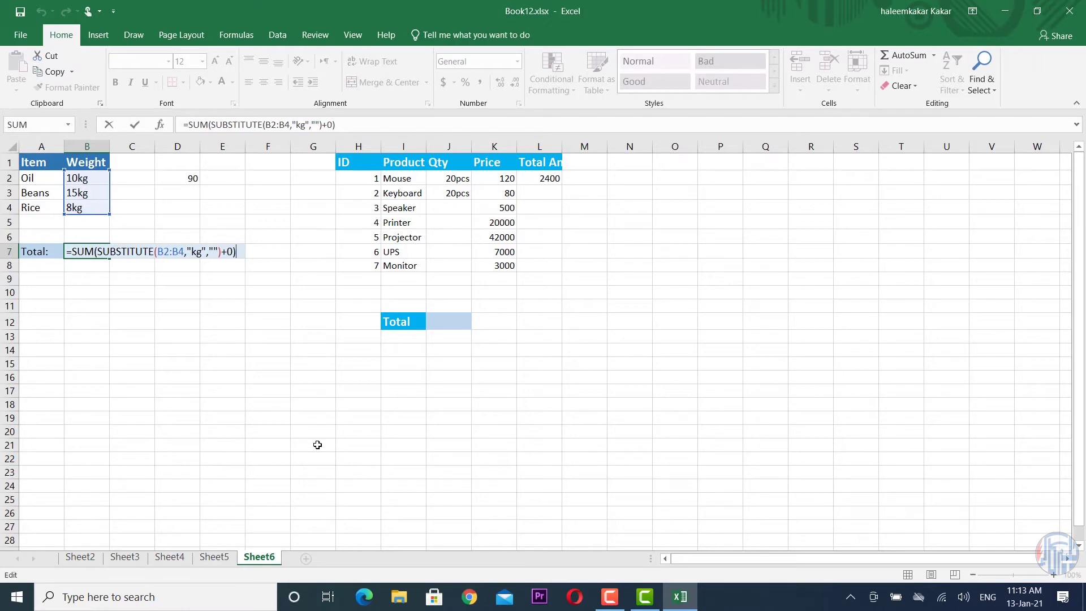
key(ctrl+shift+Return)
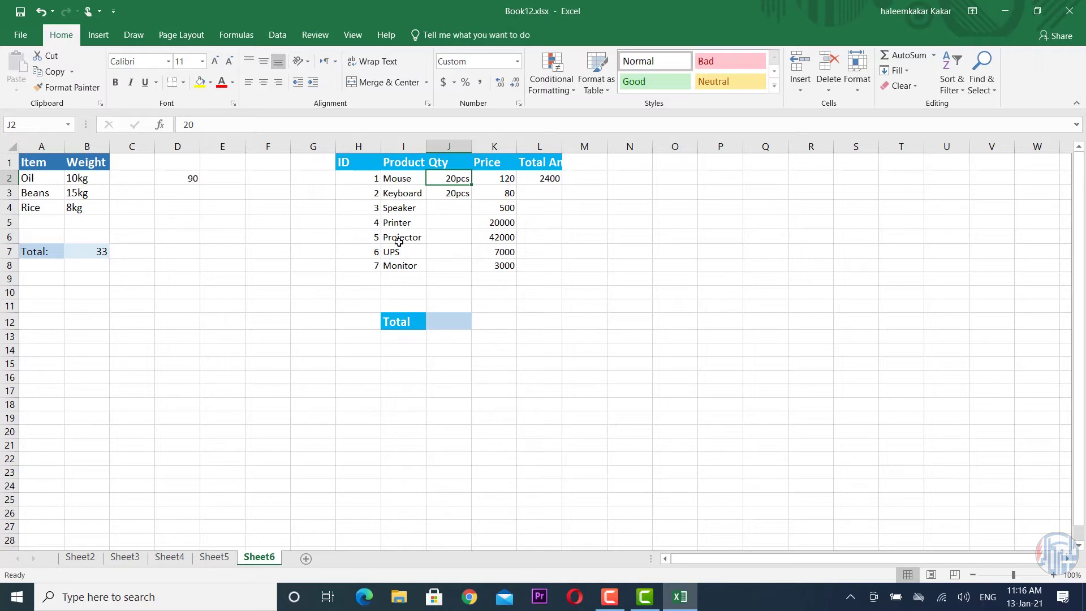
Try entering 30pcs as text for the Speaker quantity in J4, and clear the cell again
click(455, 209)
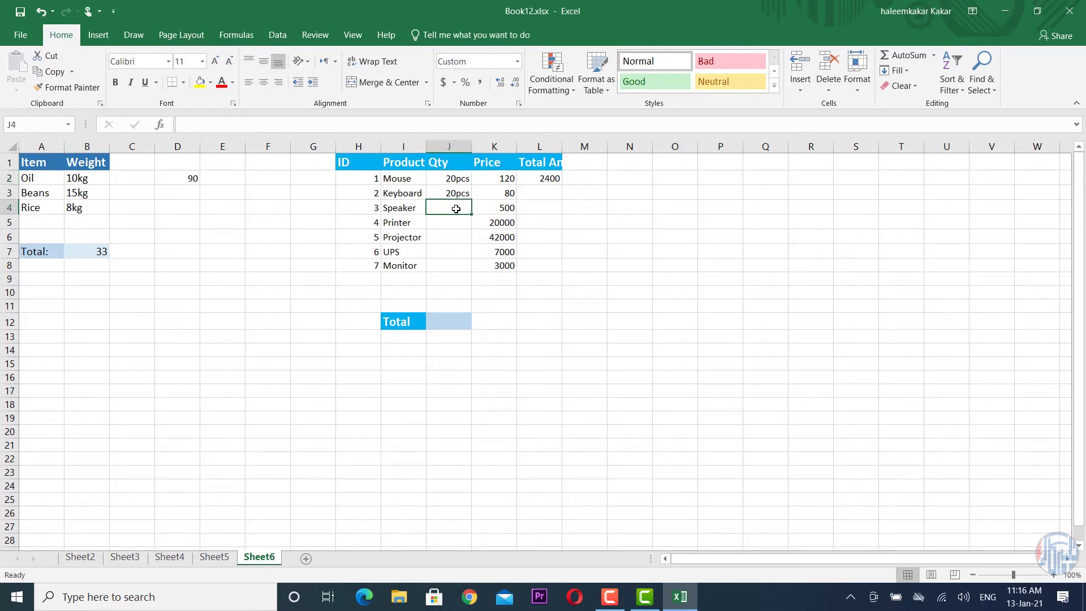
text(30pcs)
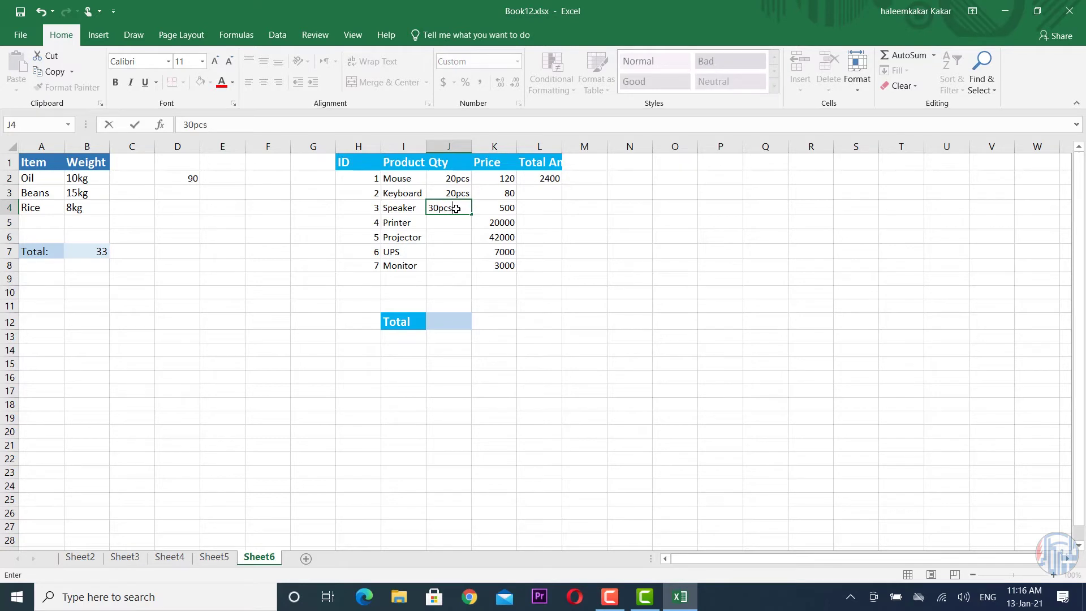
key(ctrl+Return)
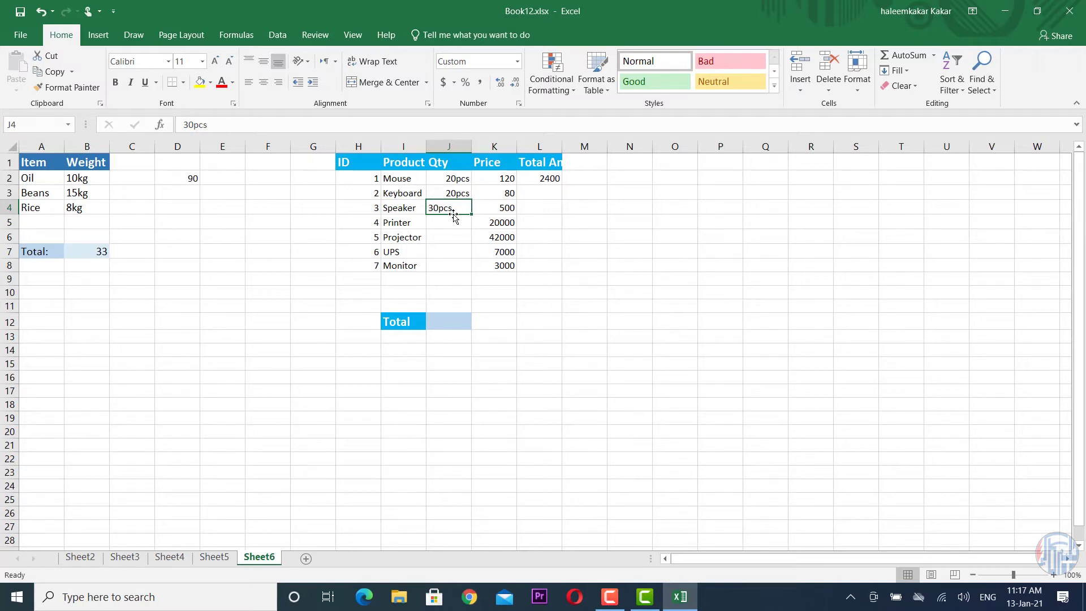
key(Delete)
Apply the custom number format 0"pcs" to the Qty cells J2:J8
click(453, 178)
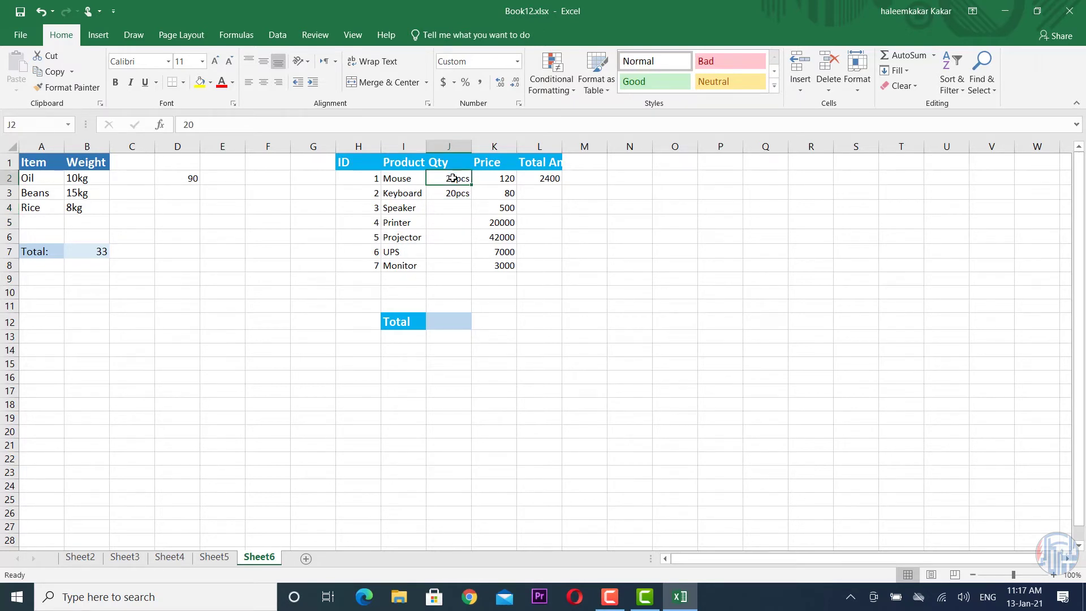
drag(452, 178, 454, 268)
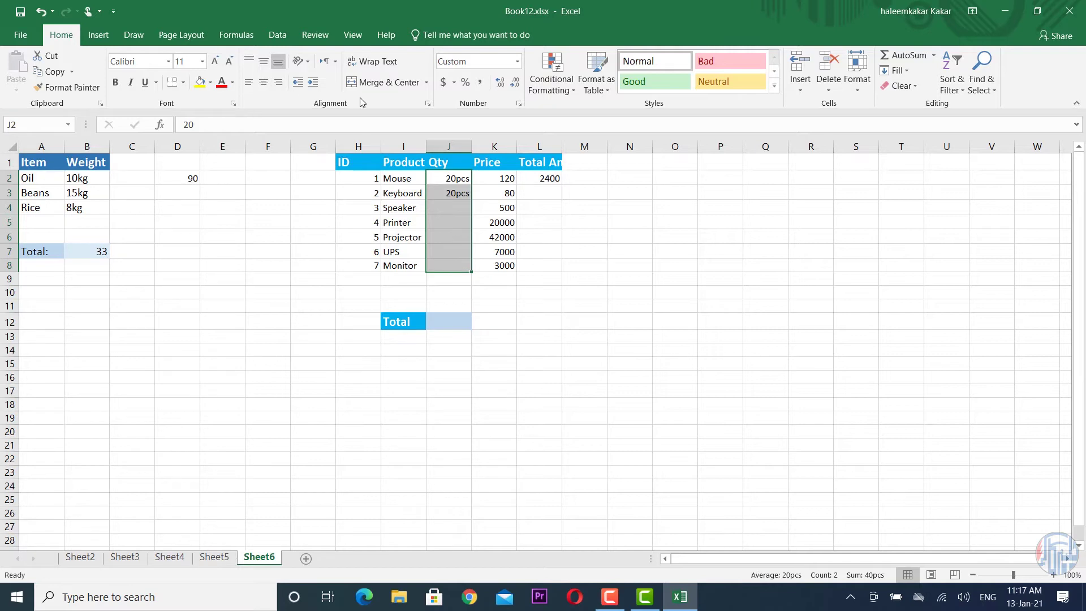
click(428, 104)
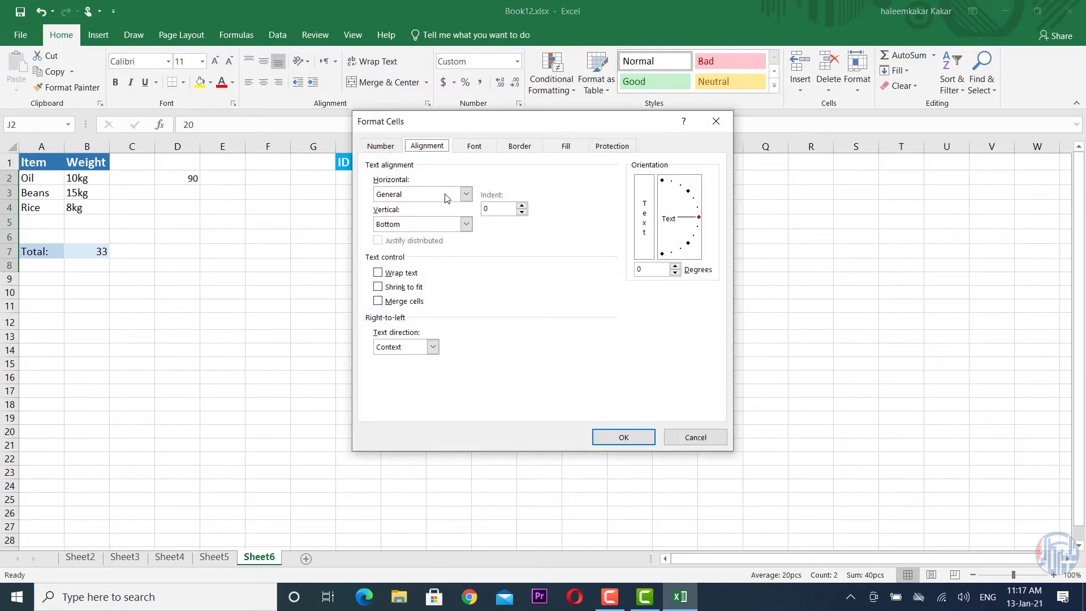
click(384, 146)
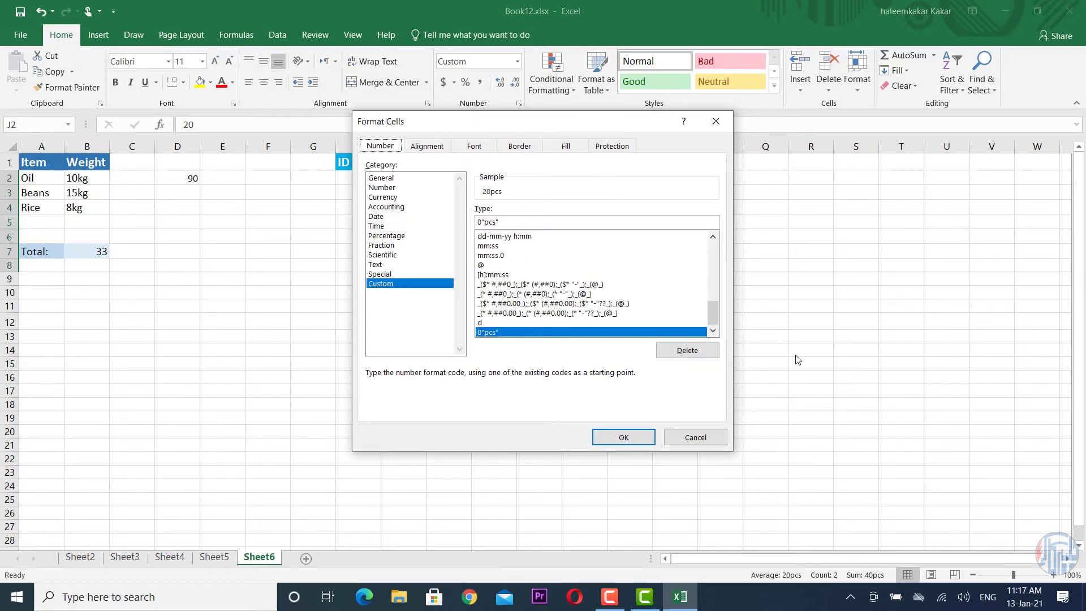
scroll(496, 240, up, 10)
click(496, 236)
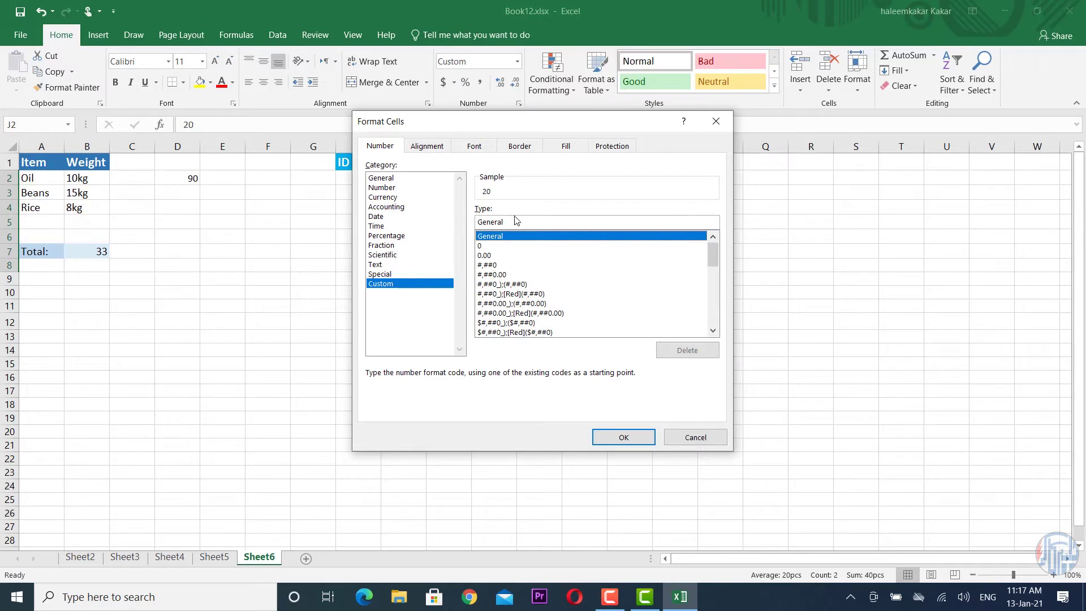
double_click(516, 220)
text(0)
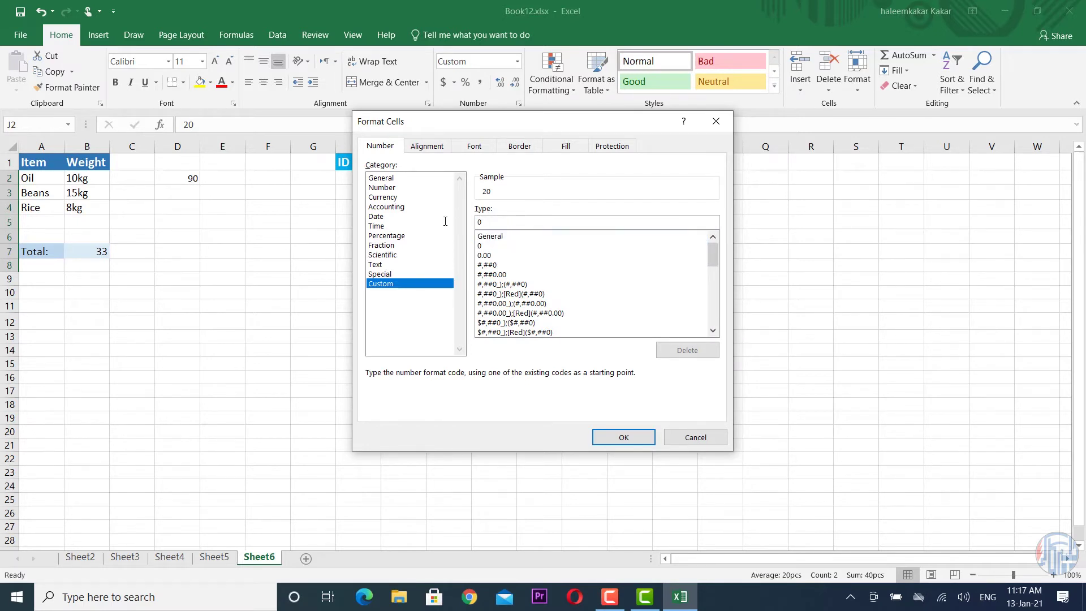
text("pcs")
click(624, 438)
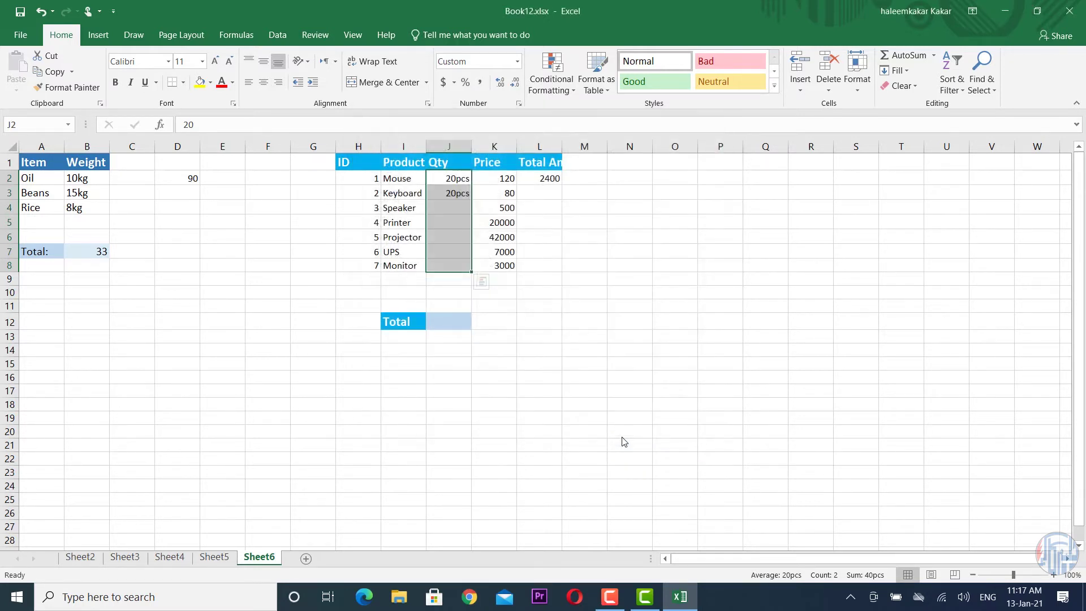
Enter 15 as the Speaker quantity in cell J4
click(454, 210)
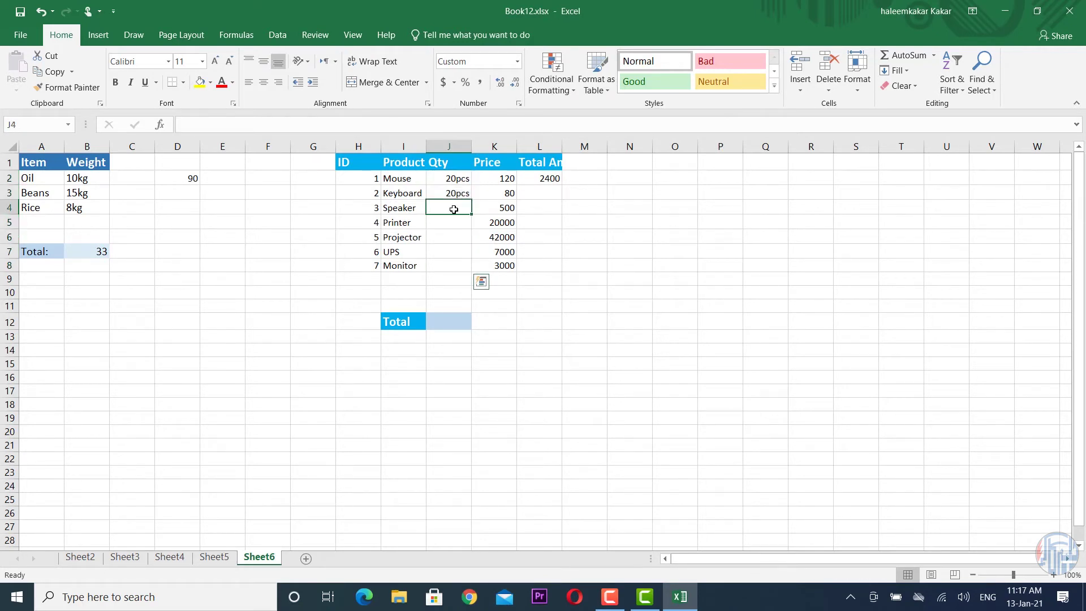
text(15)
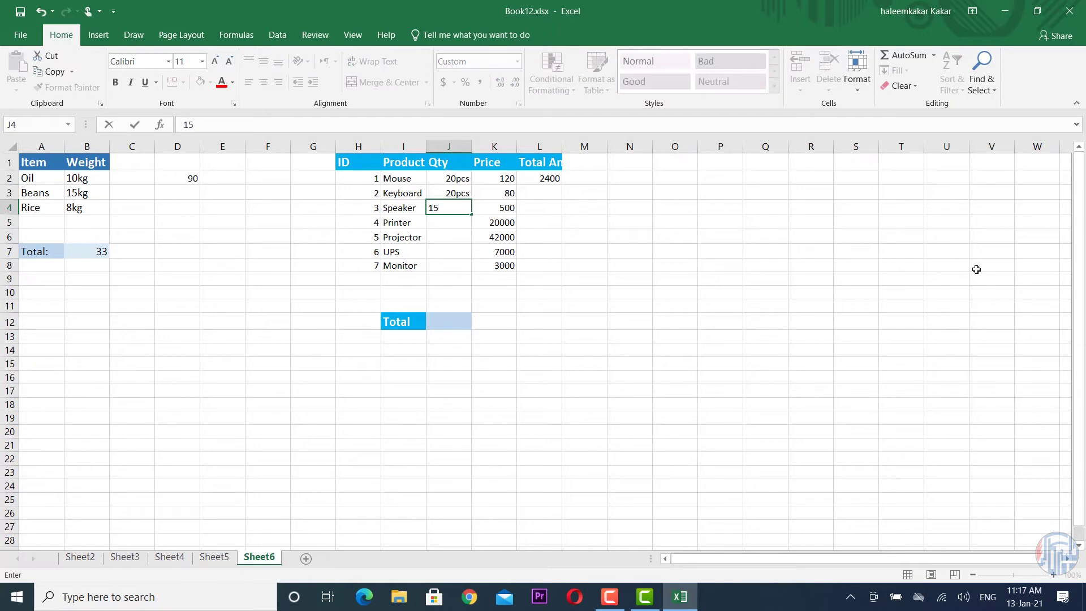
key(Return)
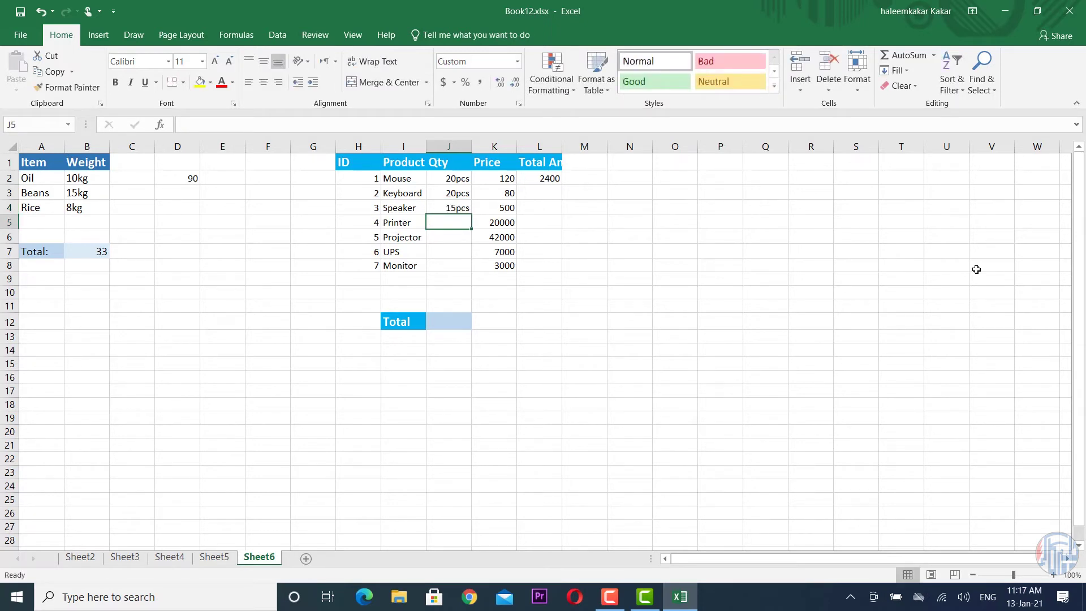
Enter 20 as the Printer quantity in J5 and total the quantities J2:J8 with SUM in cell J12
text(20)
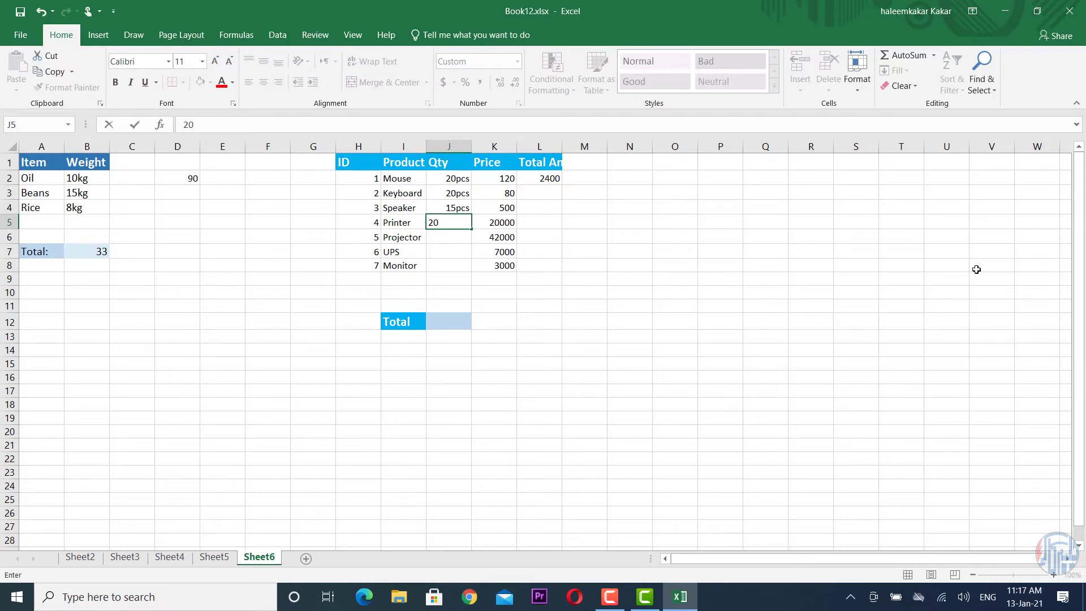
key(Return)
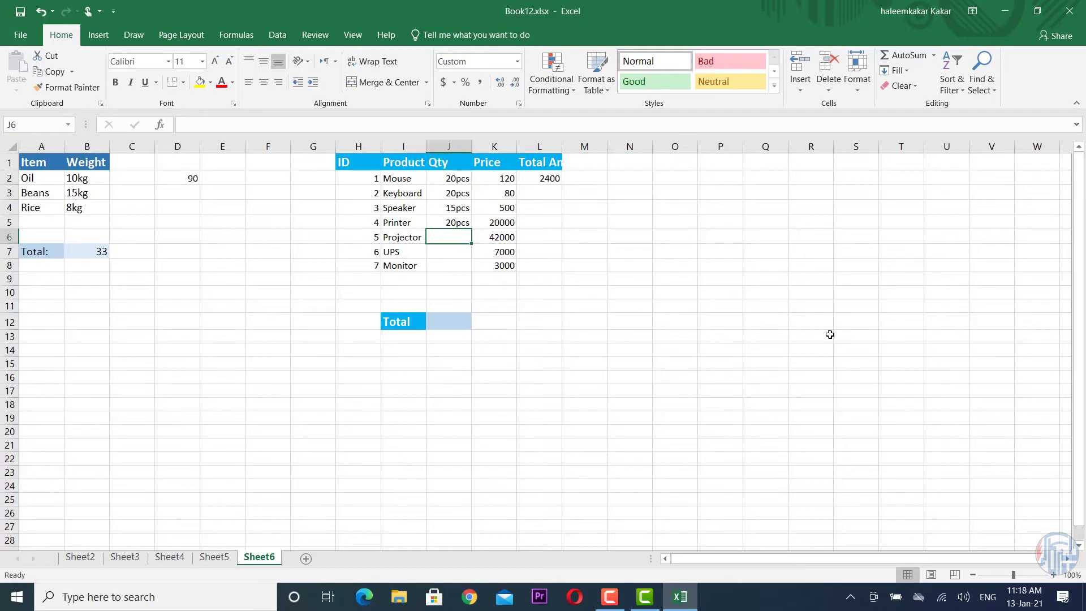
click(458, 326)
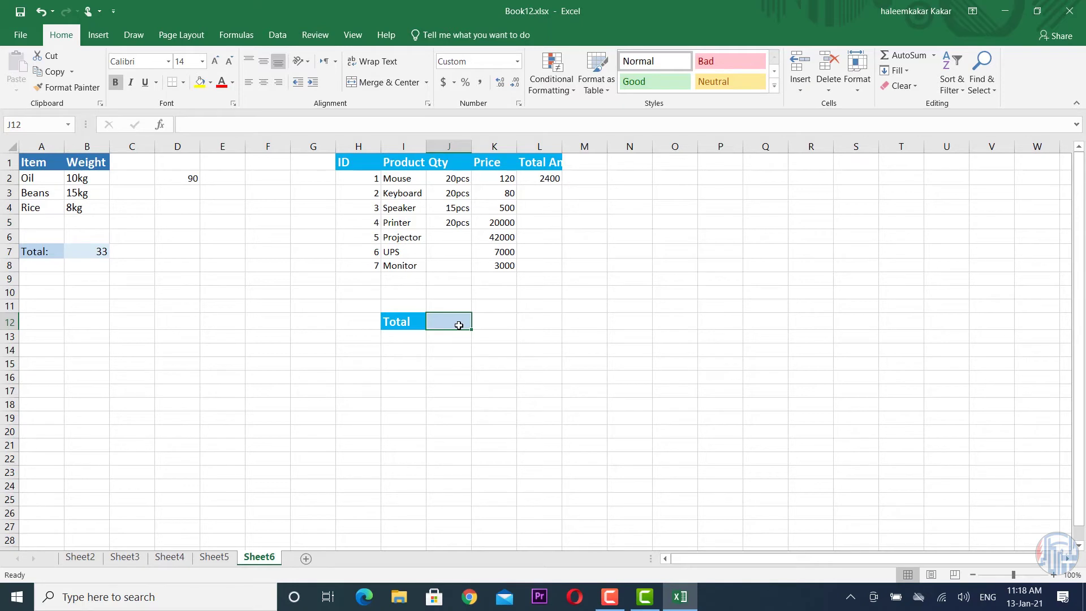
text(=sum)
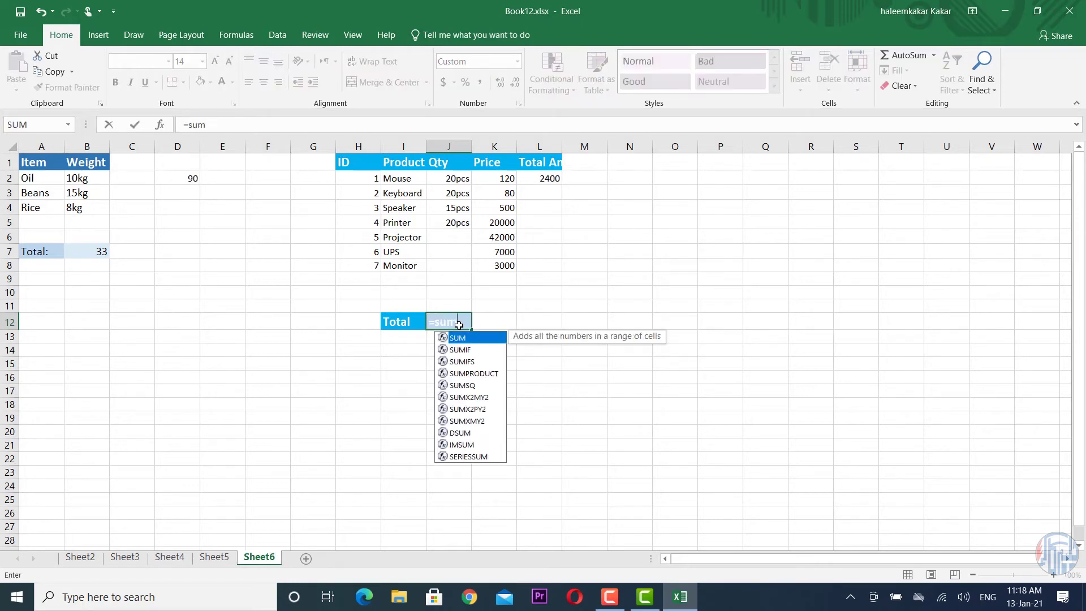
text(()
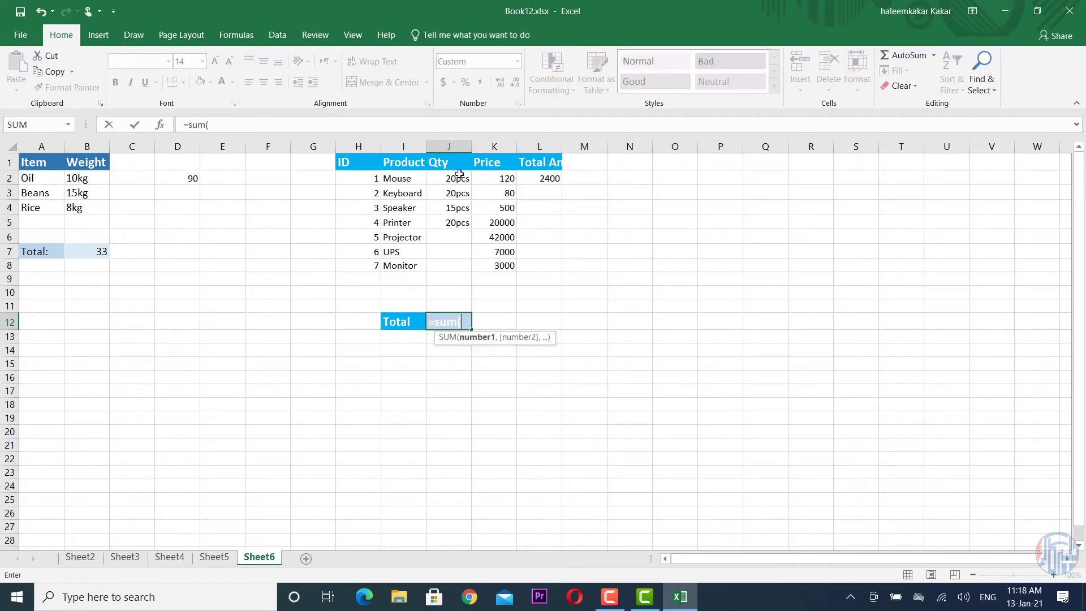
drag(459, 182, 456, 268)
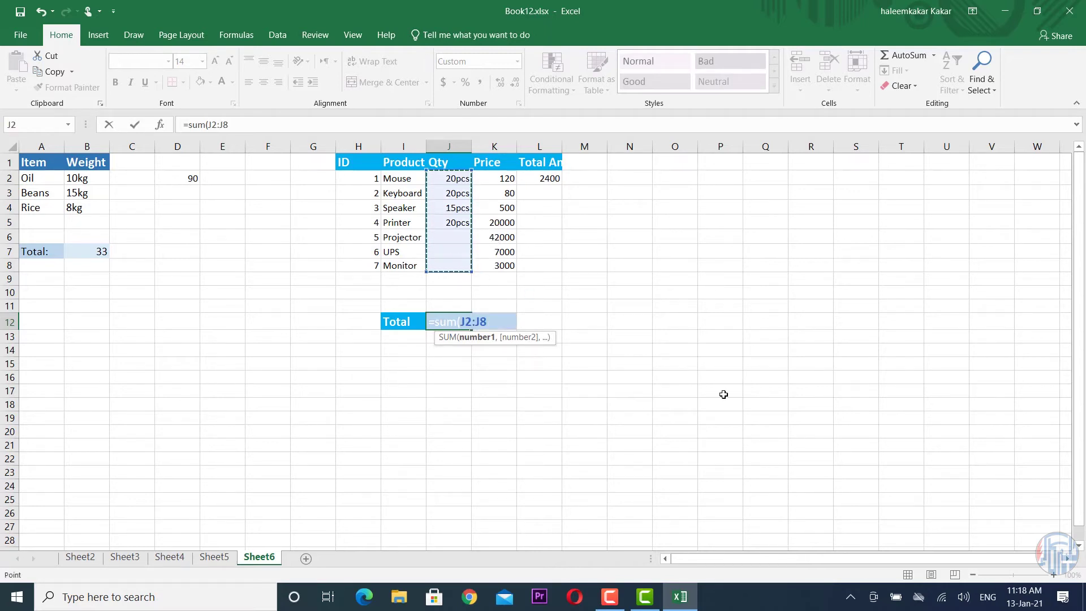
key(Return)
Change the number format of the total in J12 to General
key(Up)
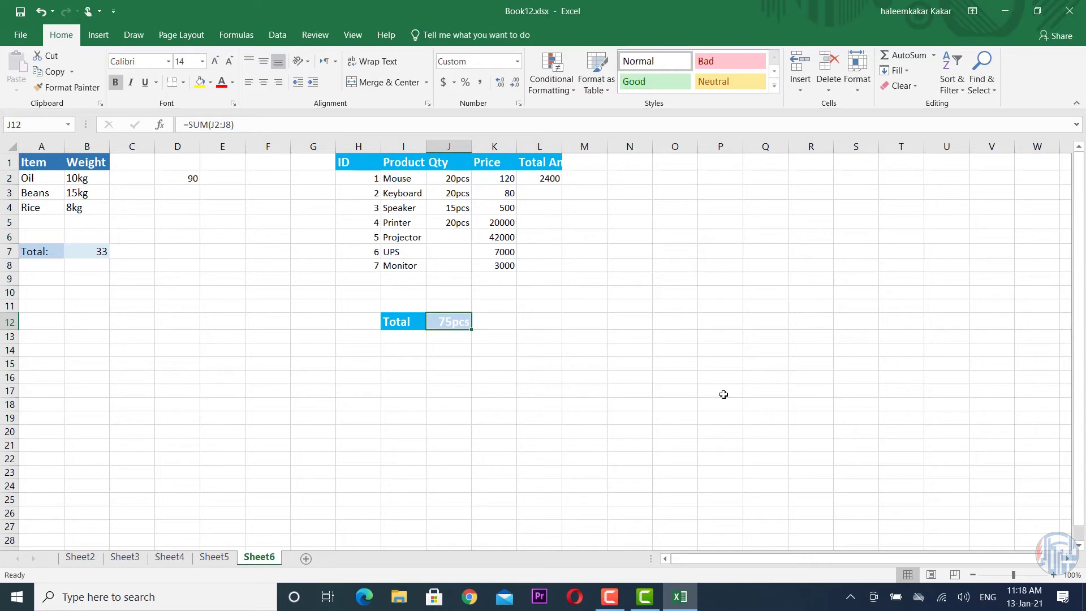
click(427, 105)
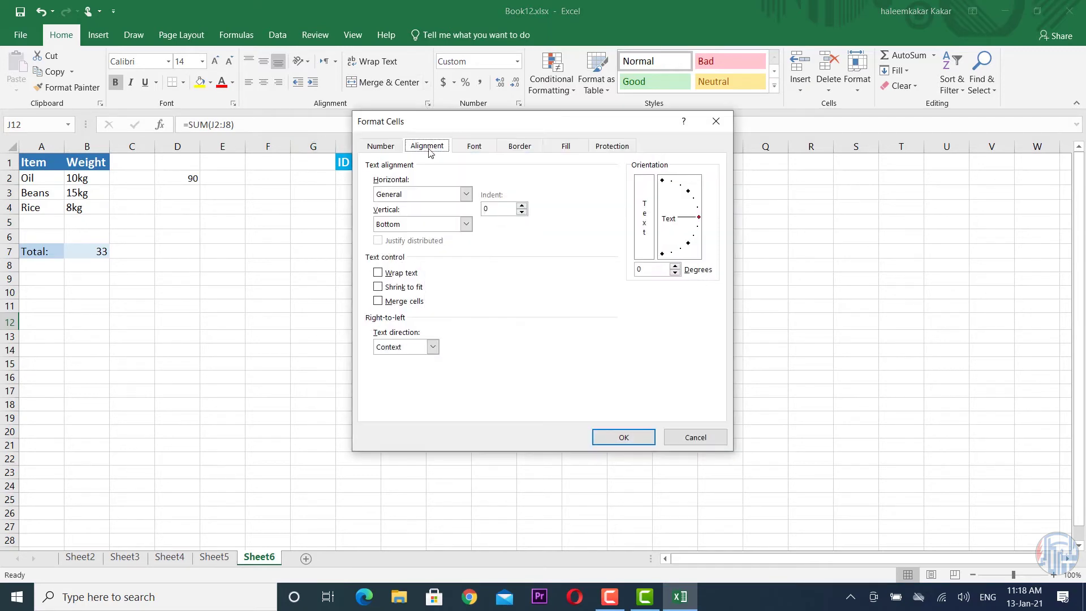
click(388, 148)
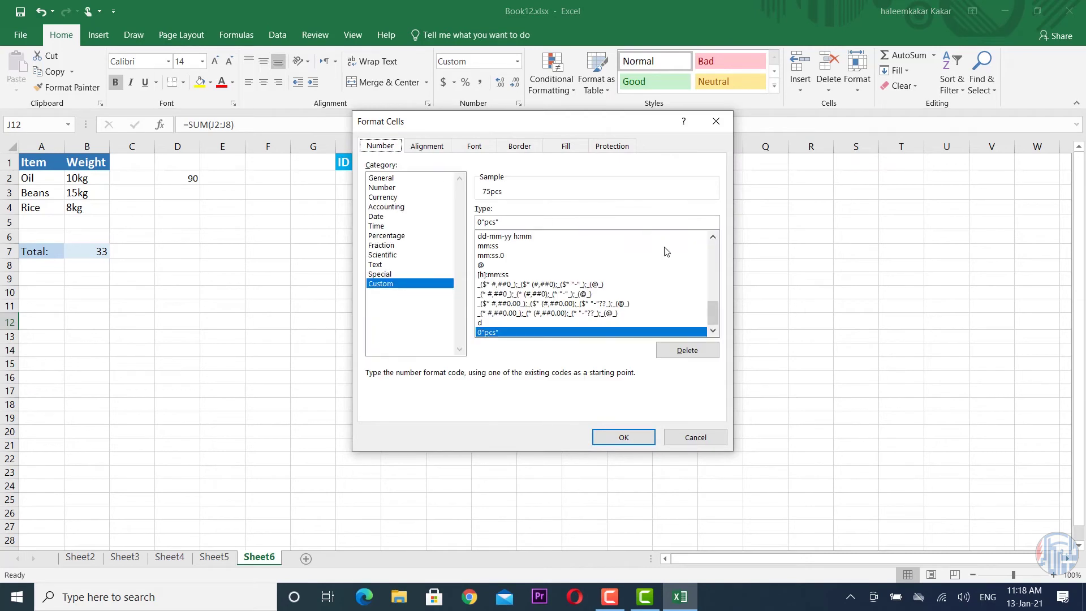
click(714, 274)
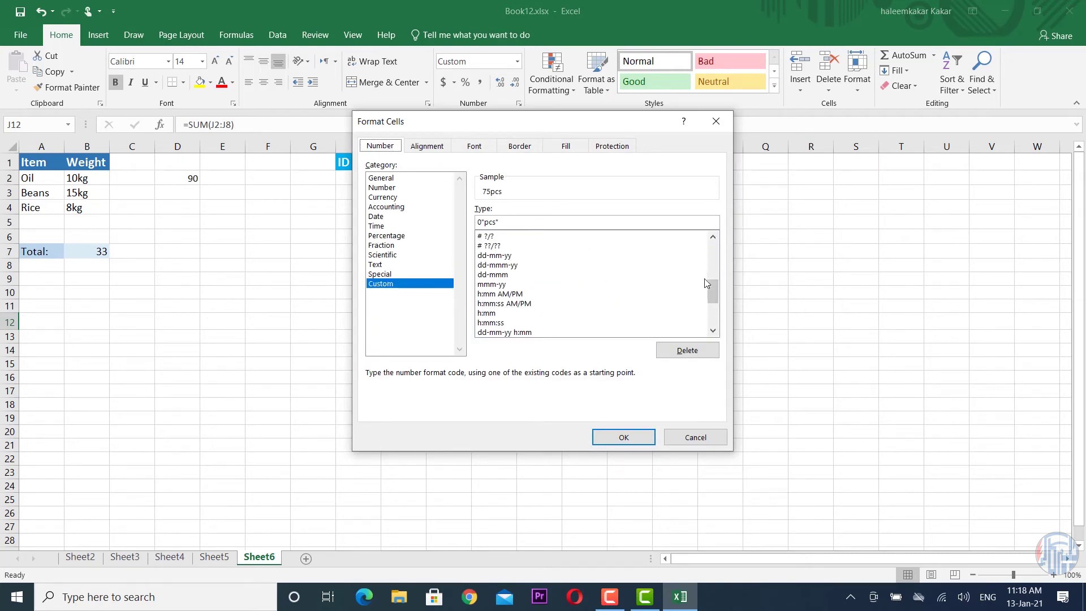
drag(714, 287, 713, 240)
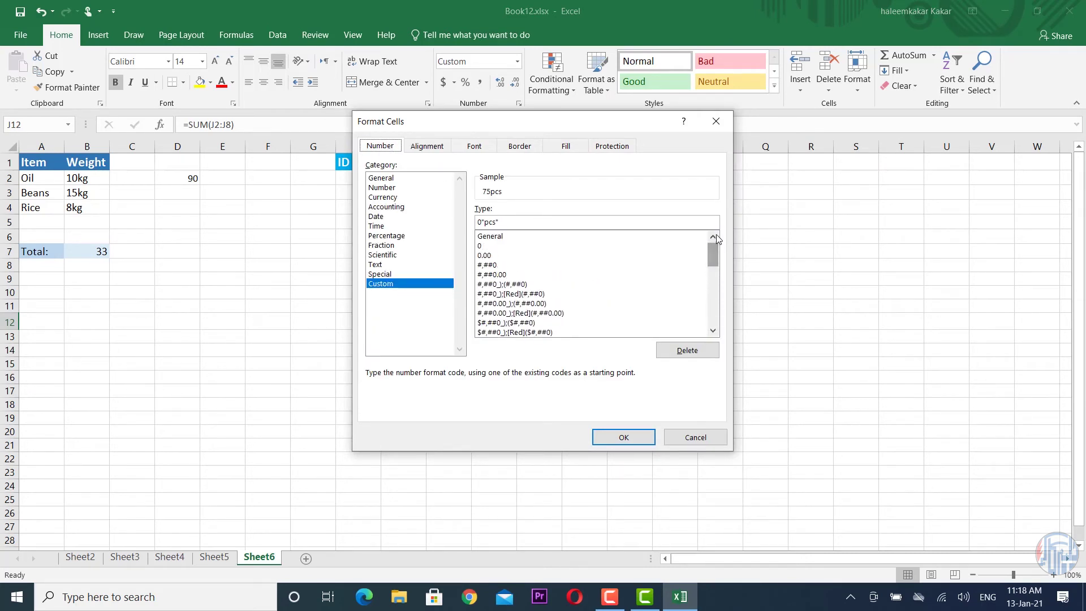
click(493, 236)
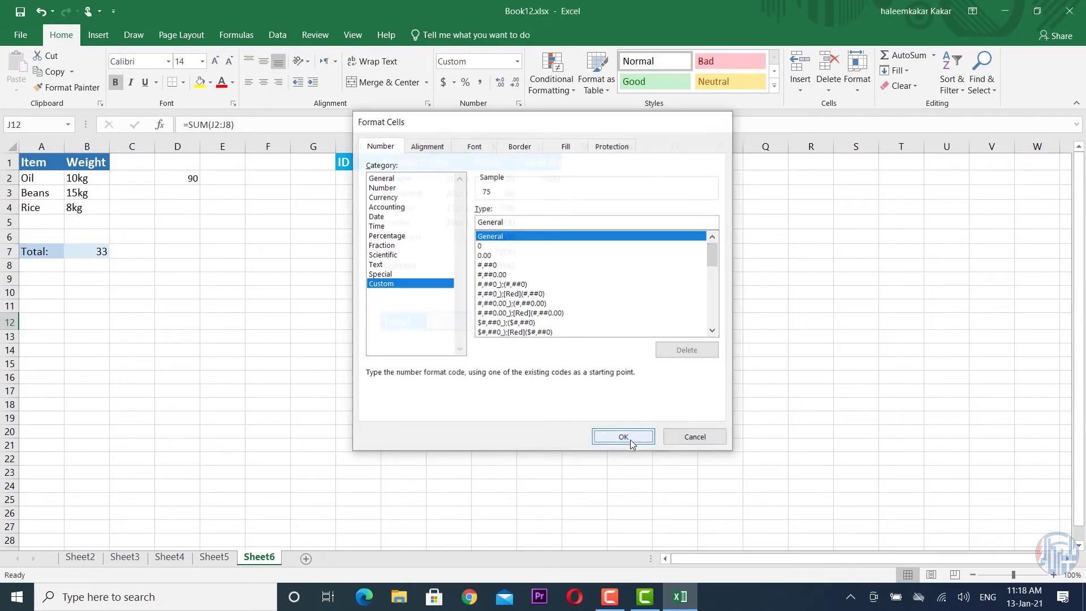
click(632, 443)
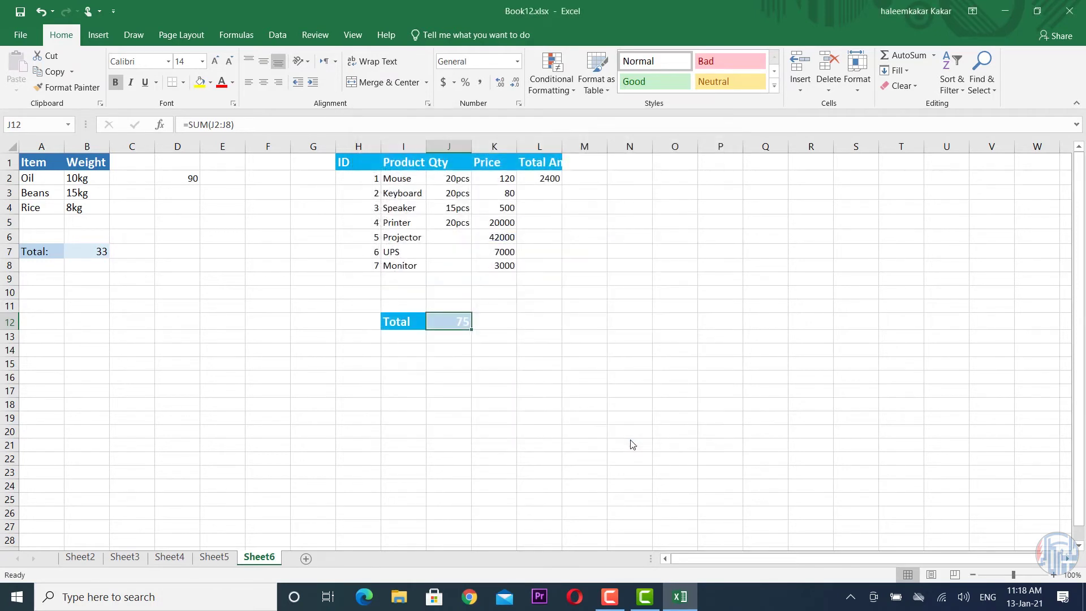
click(551, 383)
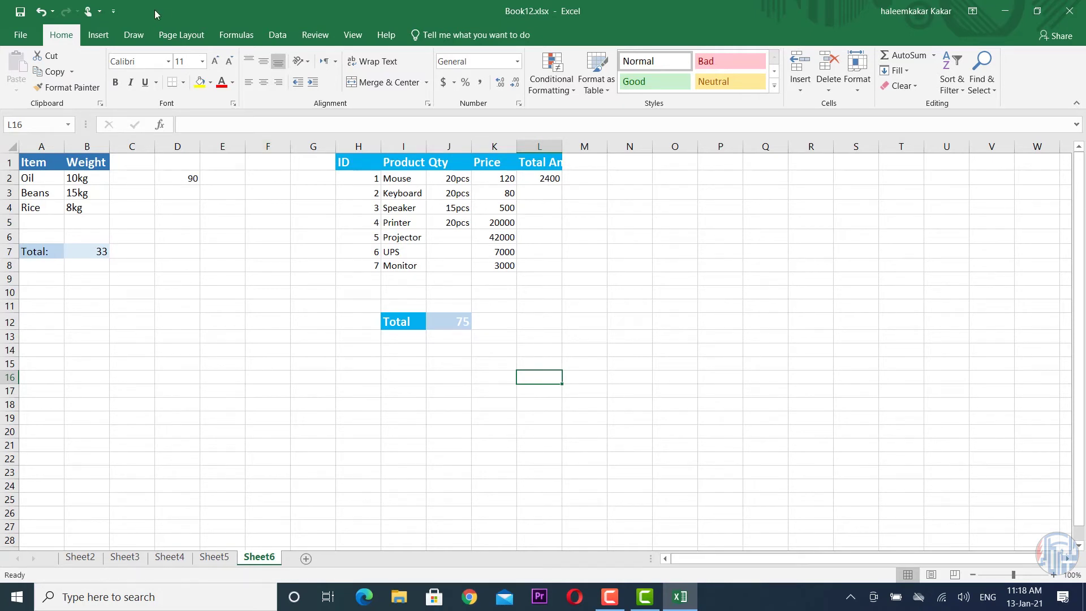
Add the Camera command from the All Commands list to the Quick Access Toolbar
click(114, 12)
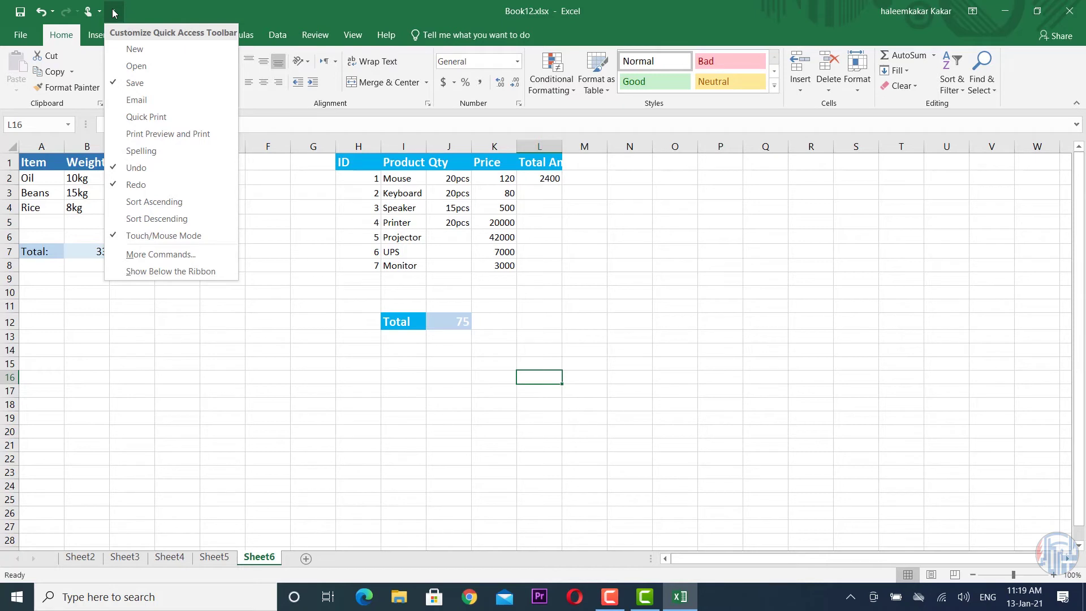
click(114, 13)
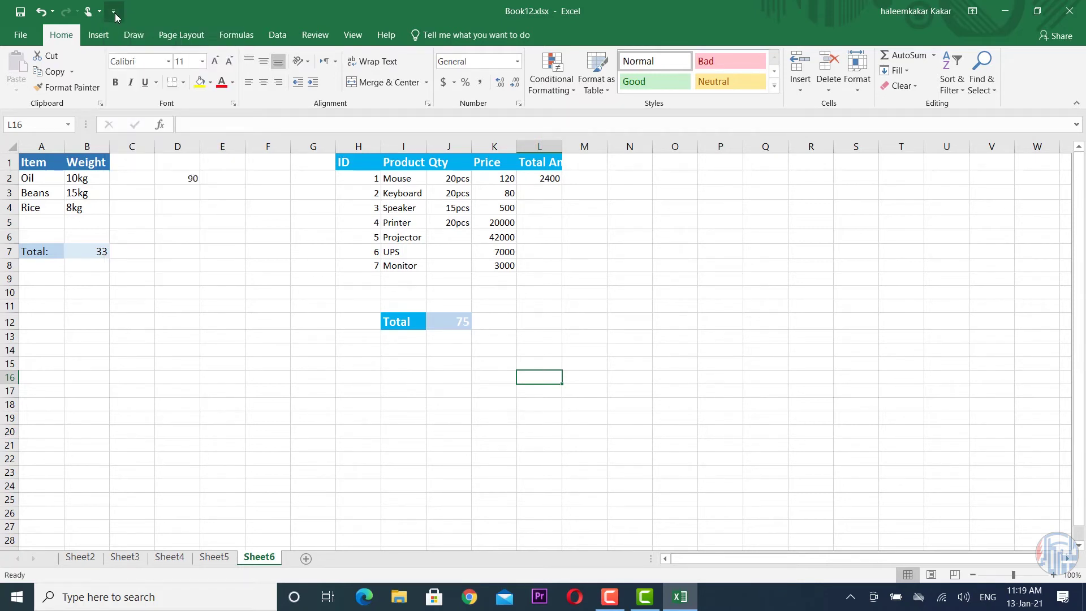
click(114, 12)
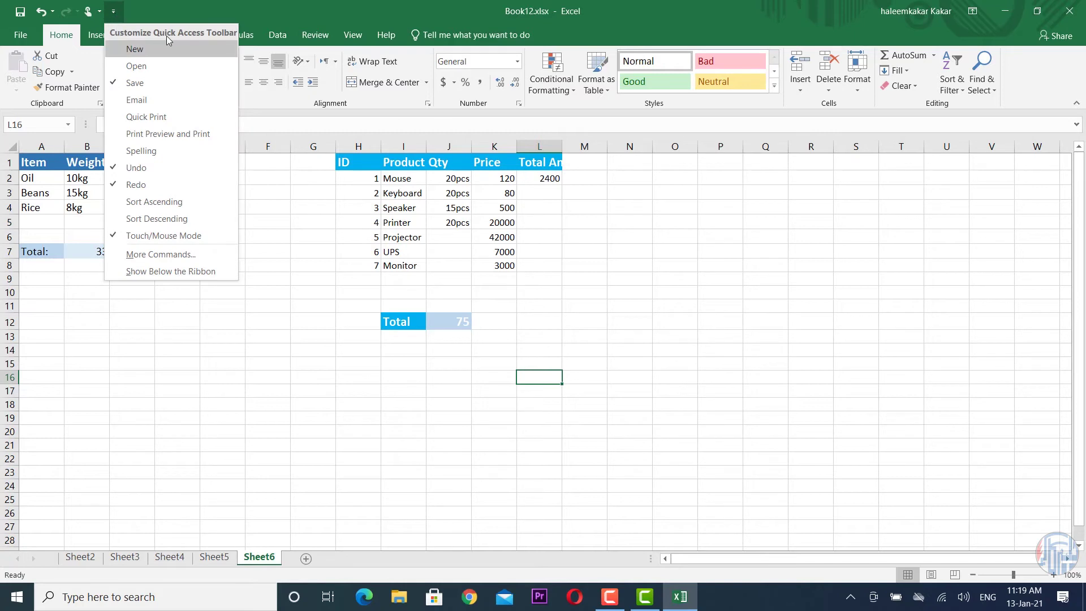
click(184, 259)
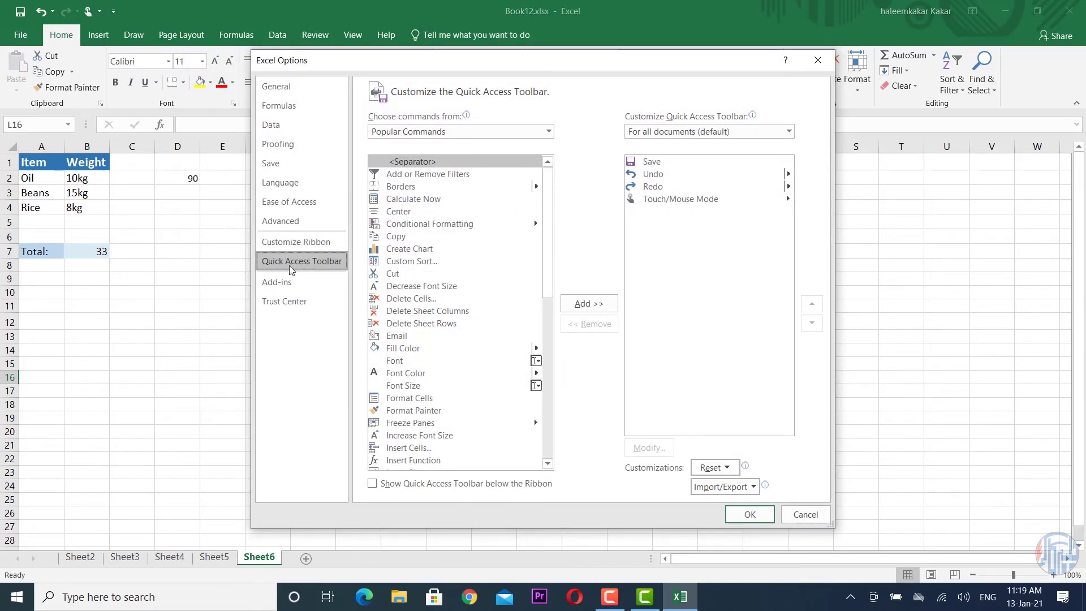
click(465, 132)
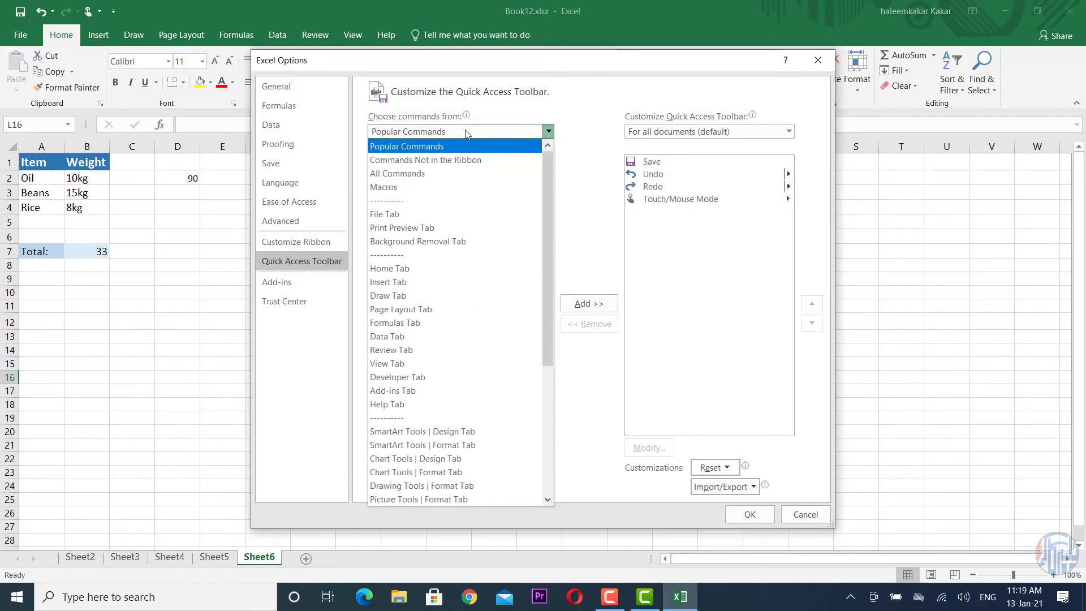
click(435, 179)
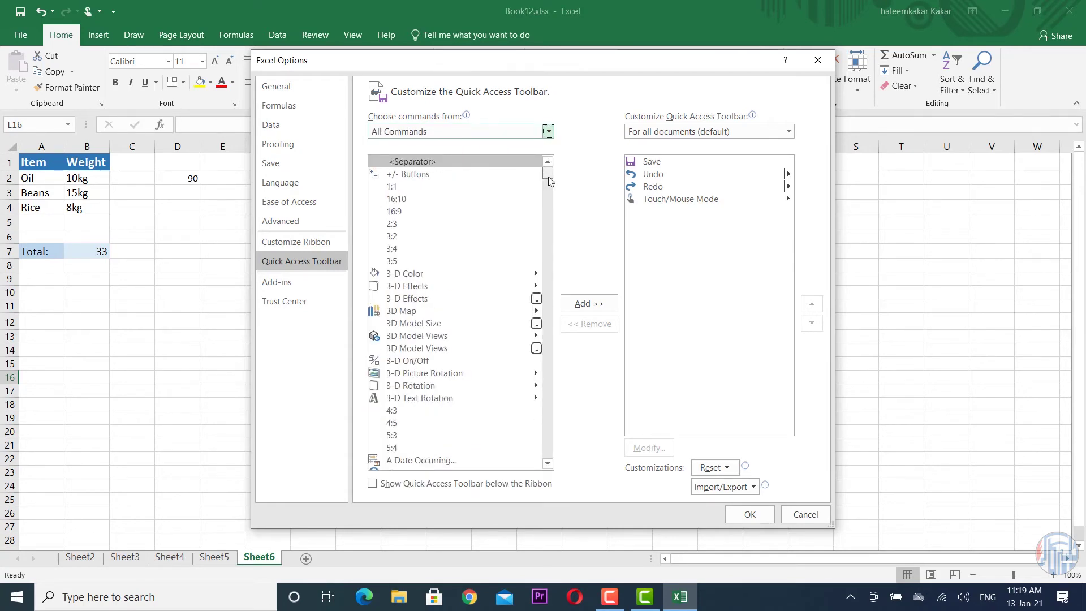
drag(547, 177, 550, 205)
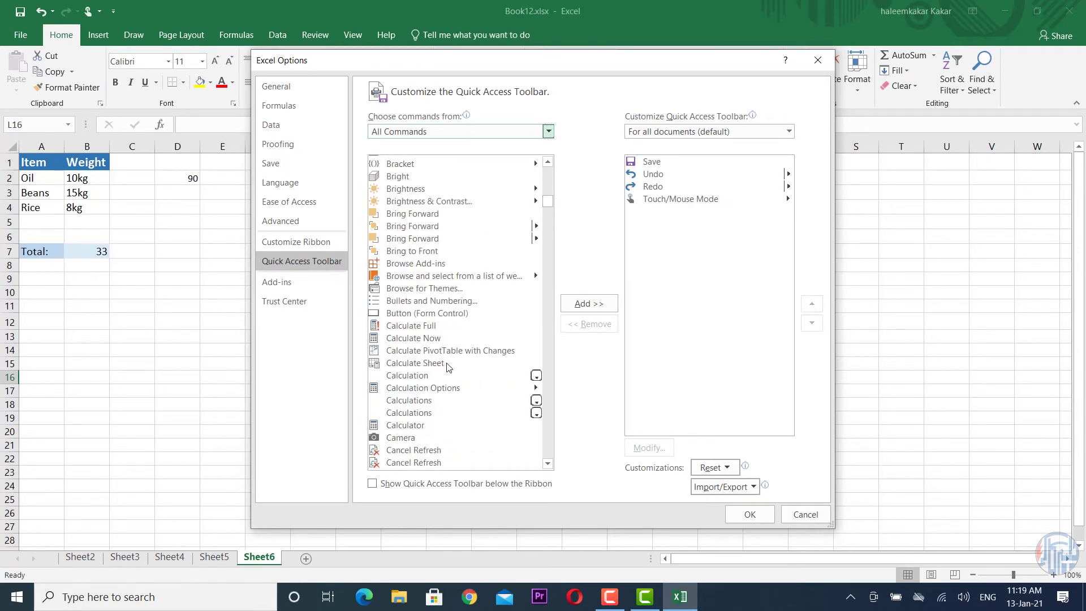
click(399, 441)
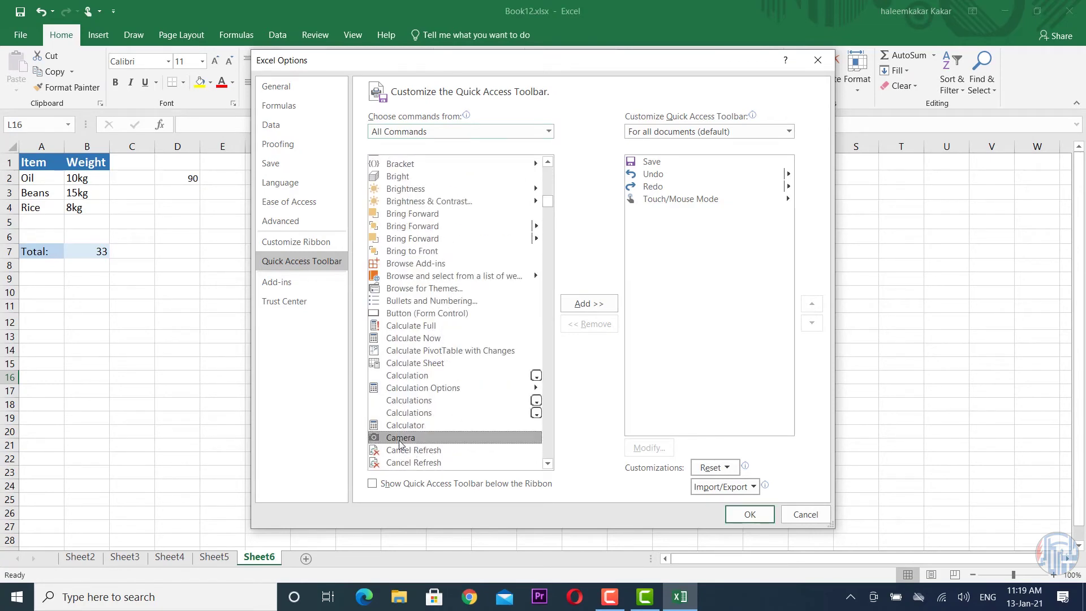
scroll(403, 297, down, 4)
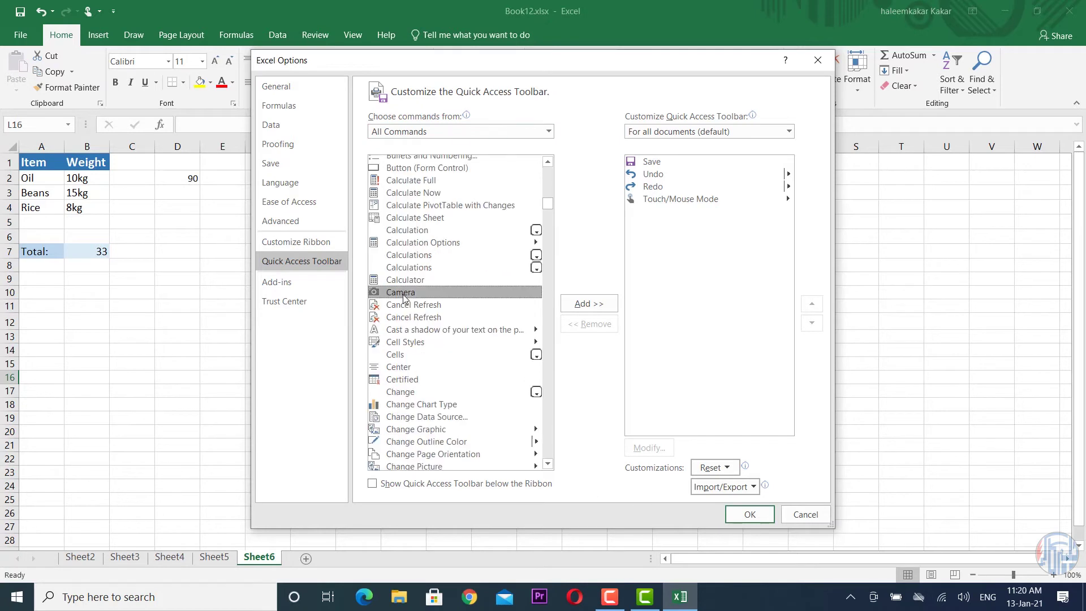
click(584, 309)
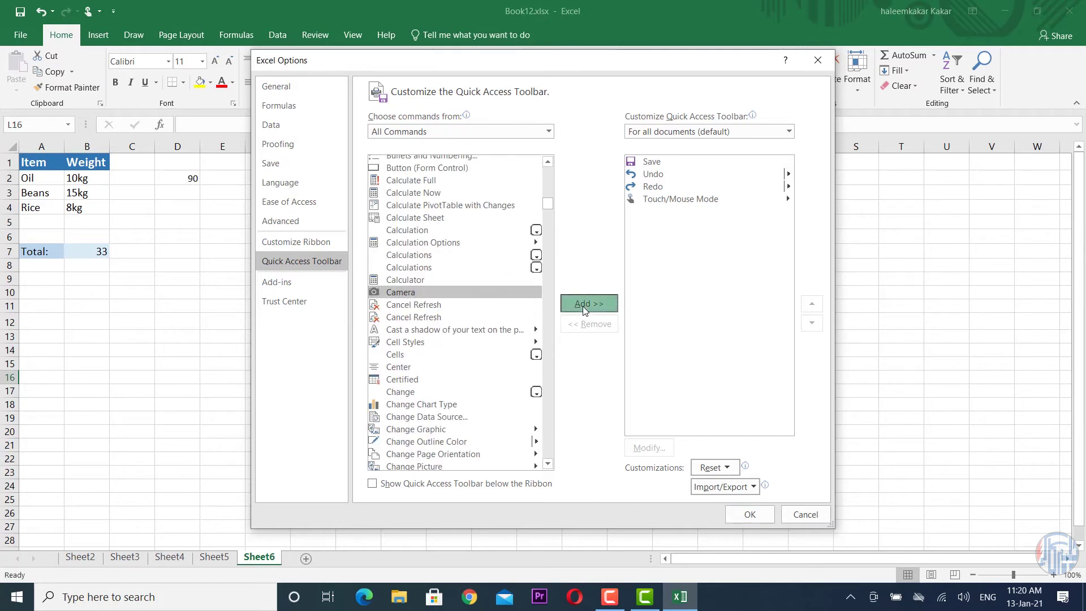
click(750, 515)
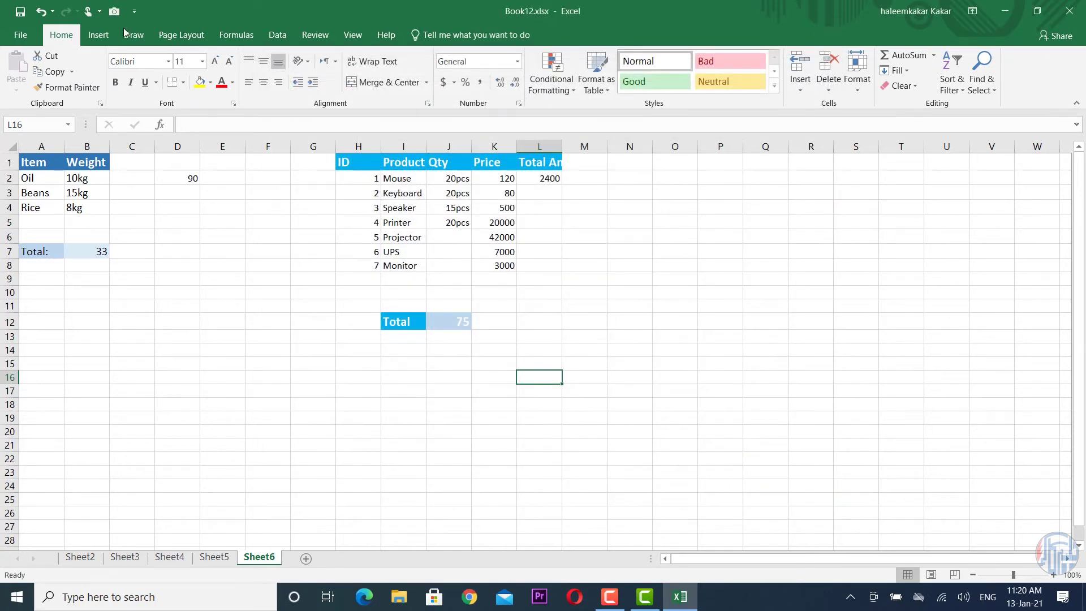
Capture H1:L12 with the Camera tool and place the linked picture across columns O to T, starting around row 4
click(350, 164)
drag(350, 164, 548, 322)
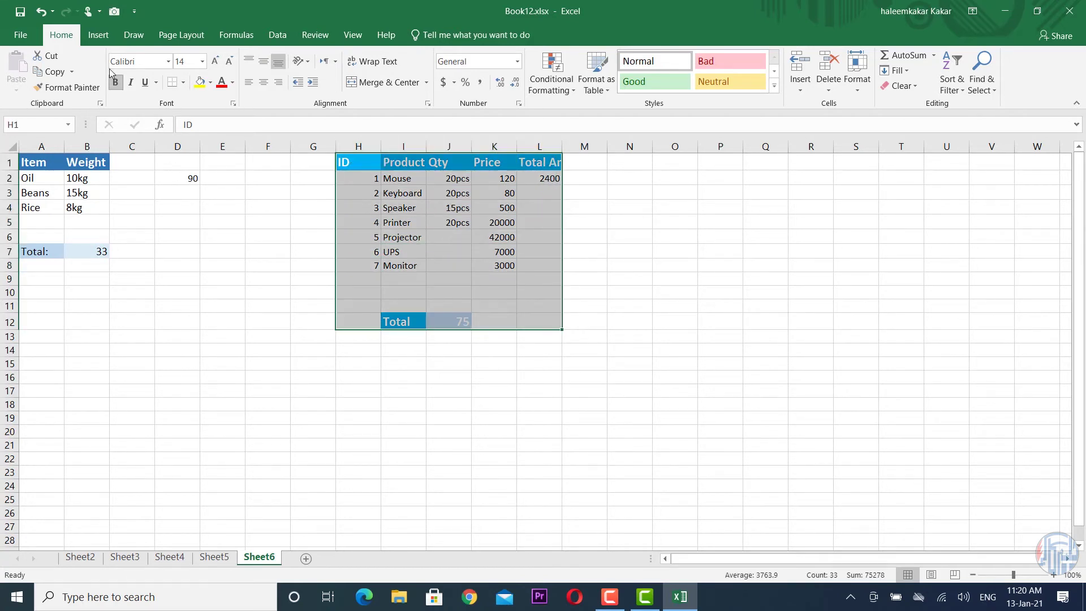
click(114, 16)
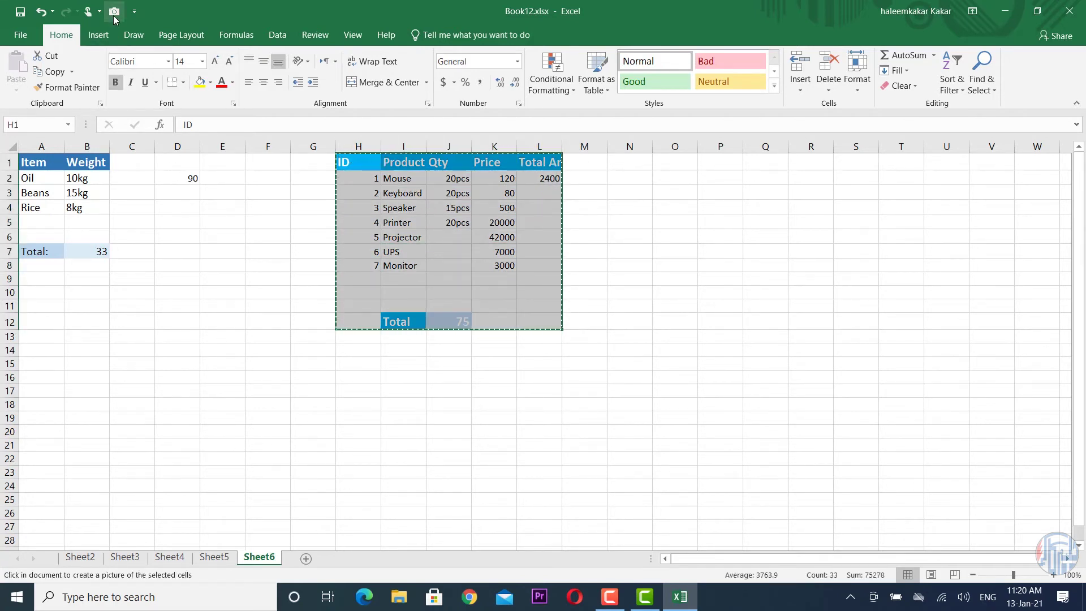
click(688, 207)
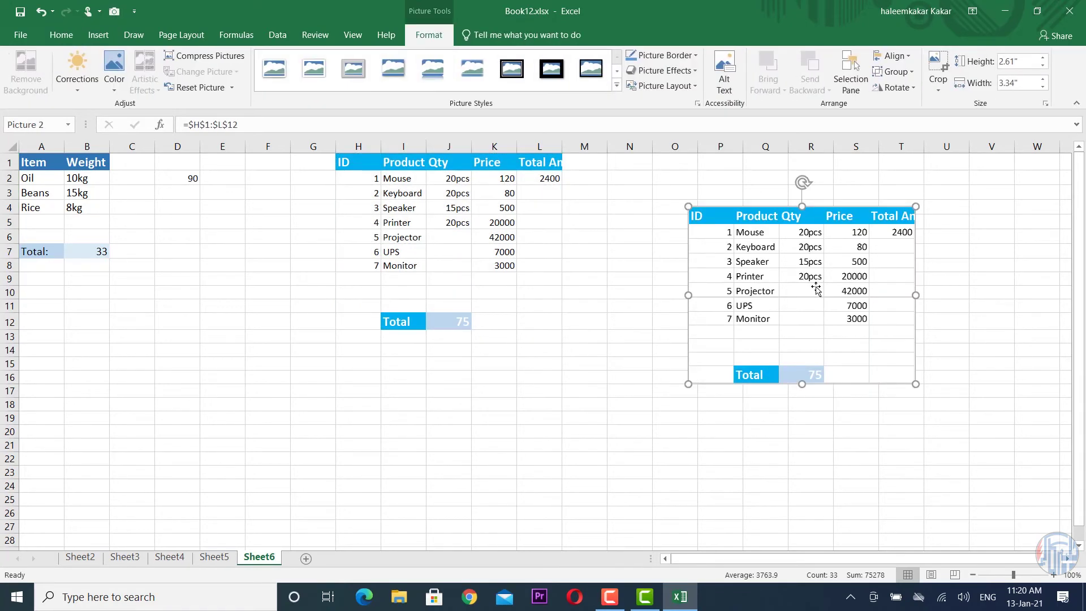
mouse_move(818, 289)
mouse_down()
mouse_move(757, 373)
mouse_move(833, 262)
mouse_move(805, 270)
mouse_move(809, 287)
mouse_up()
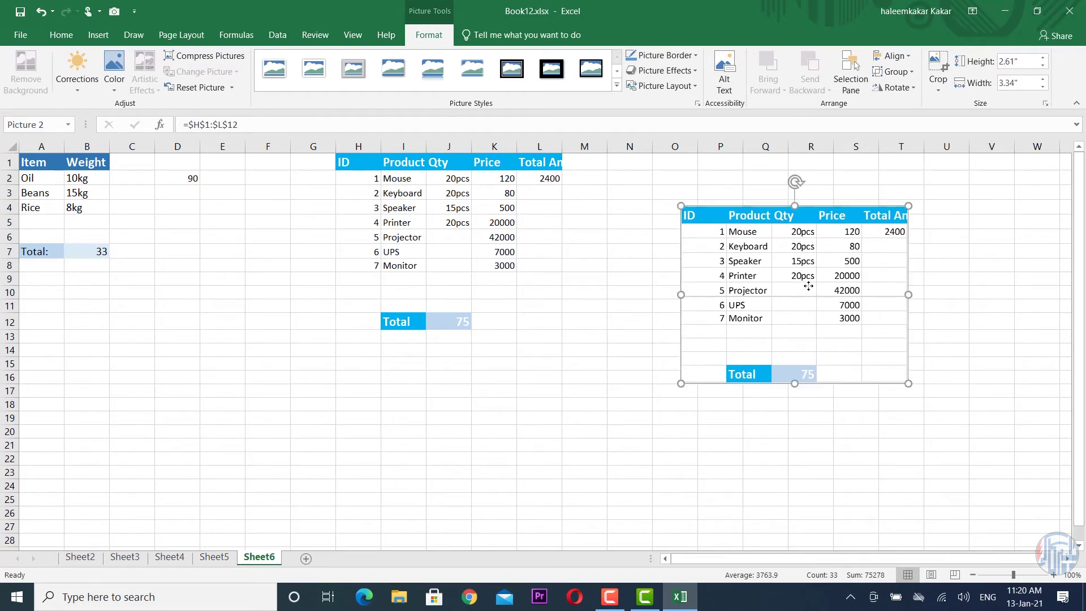
Try a thick black frame style on the linked table picture, and apply the oval style with a dark border
click(582, 69)
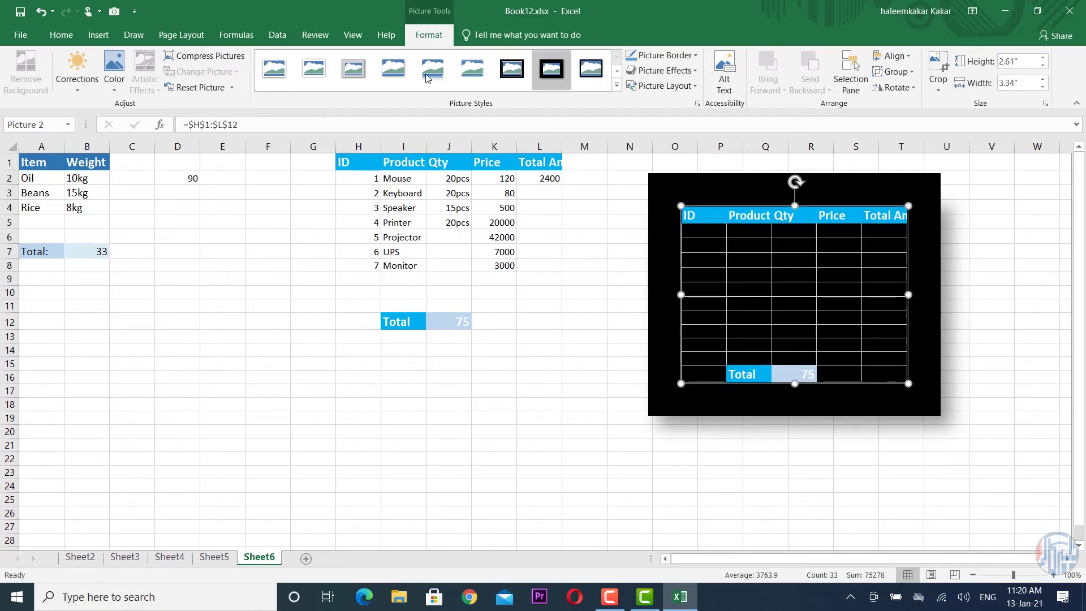
click(617, 86)
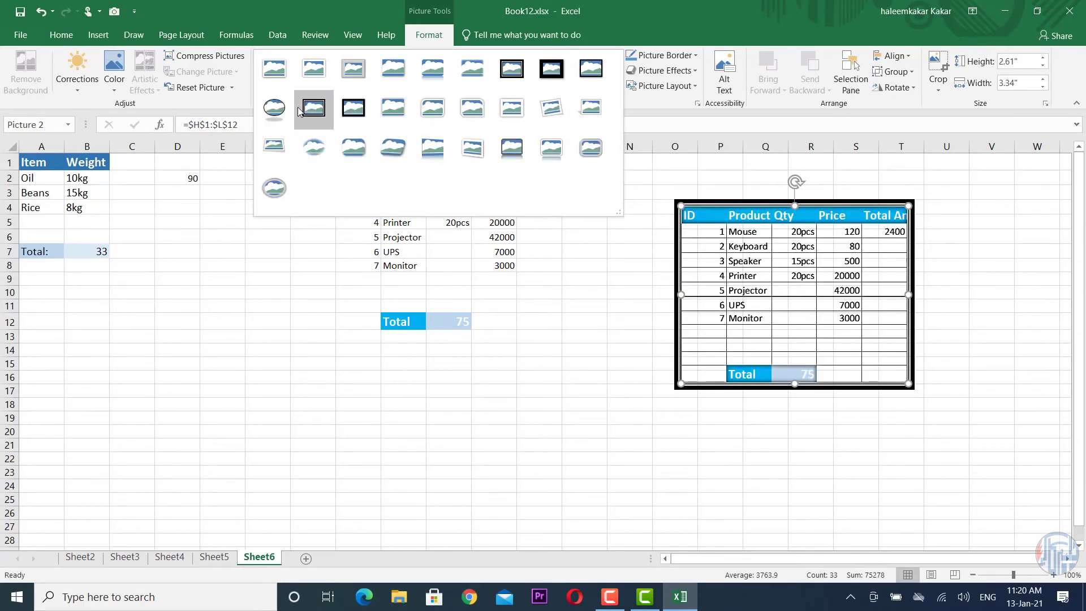
click(274, 108)
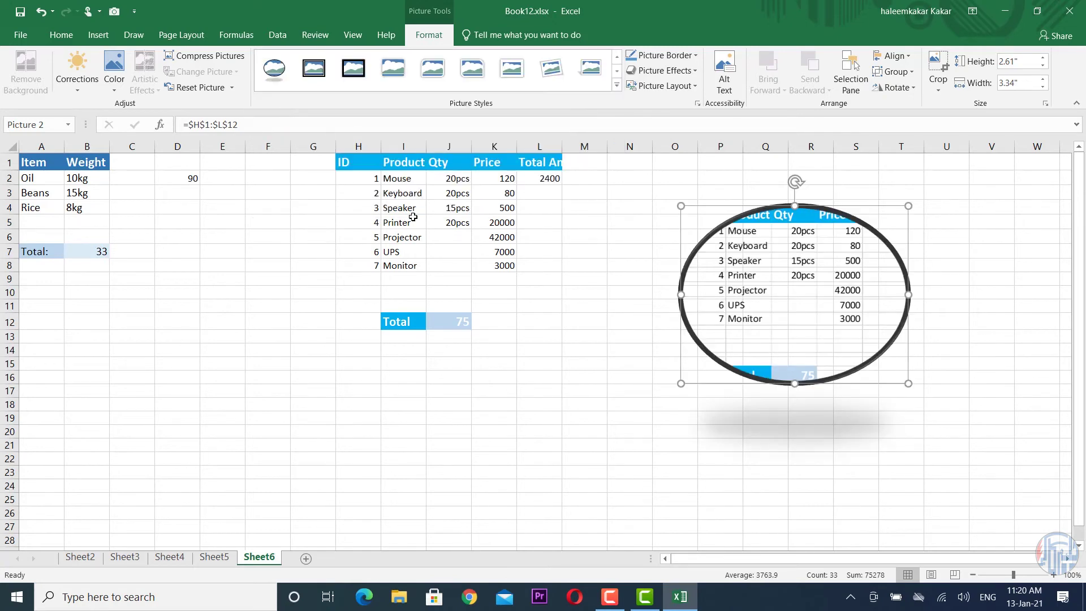
click(564, 318)
click(236, 289)
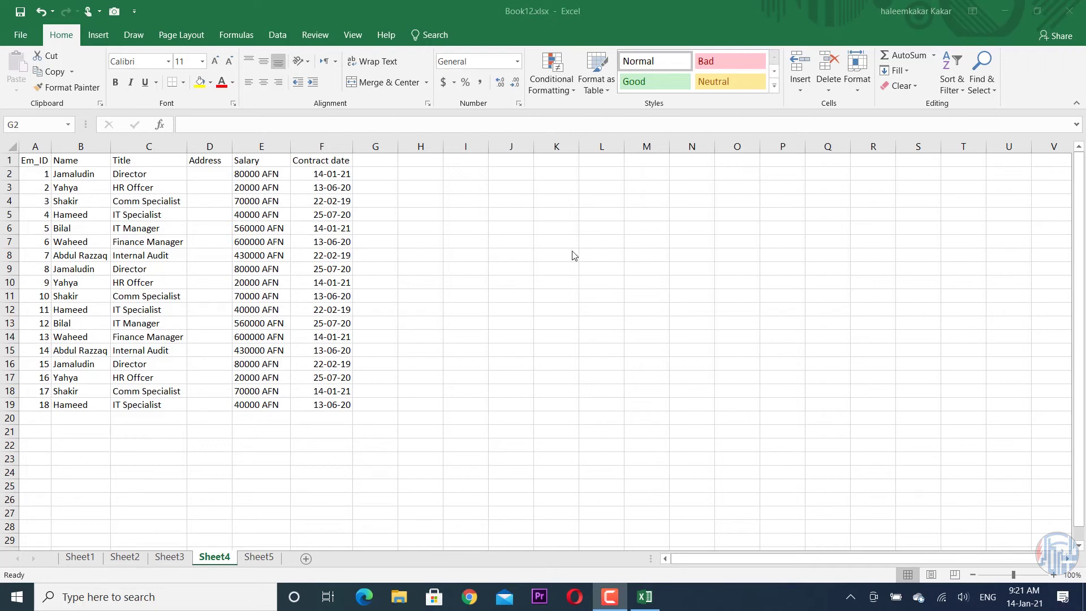
click(377, 171)
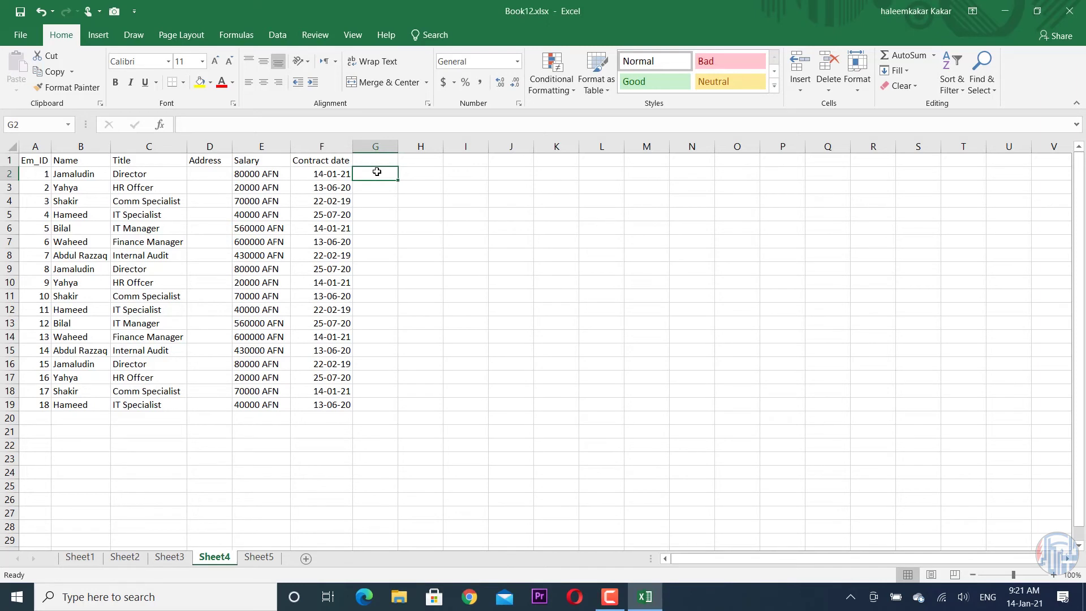
text(=m)
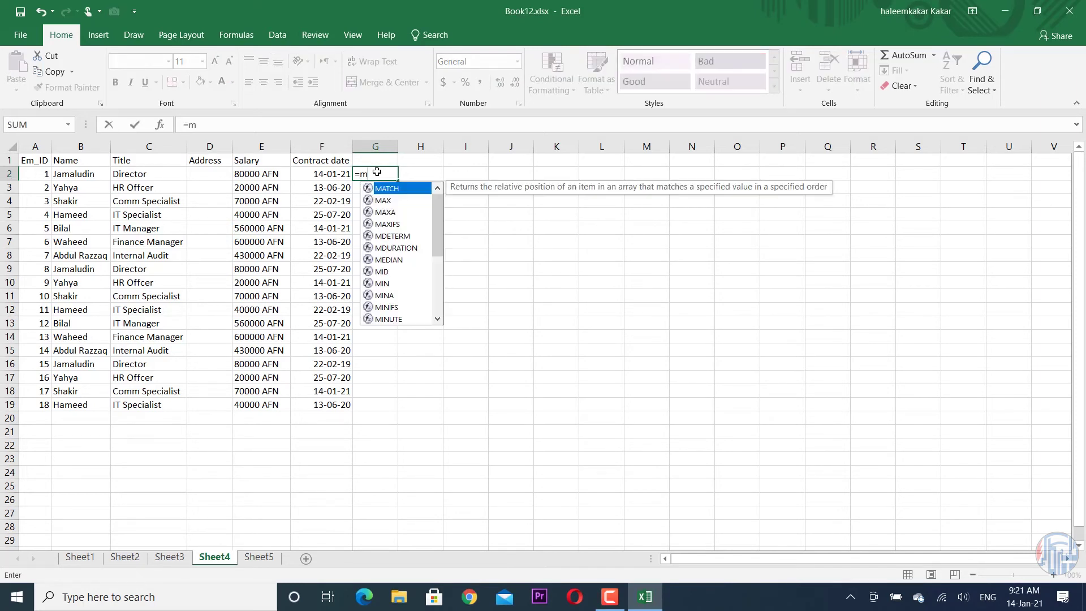
text(2s)
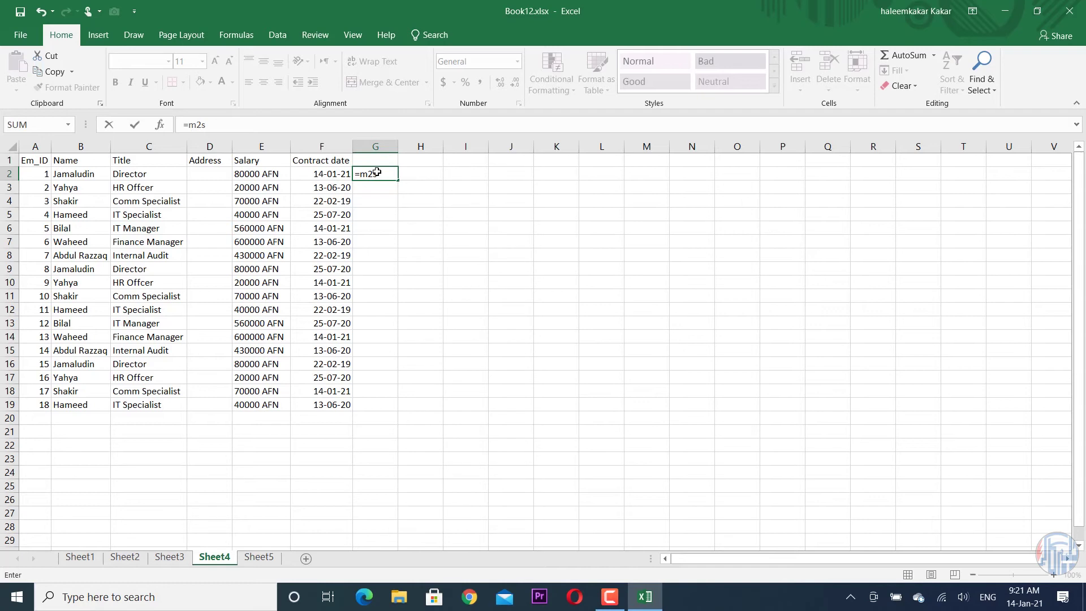
key(BackSpace)
key(BackSpace)
key(BackSpace)
text(m)
key(Down)
key(Down)
key(Down)
key(Down)
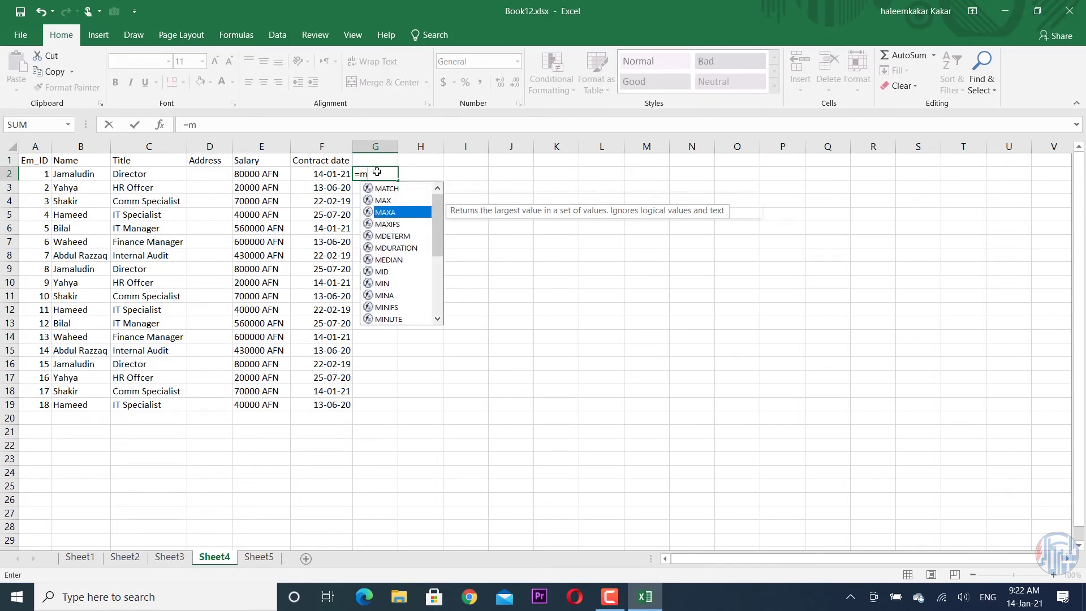
key(Up)
key(Up)
key(Up)
key(Up)
key(Escape)
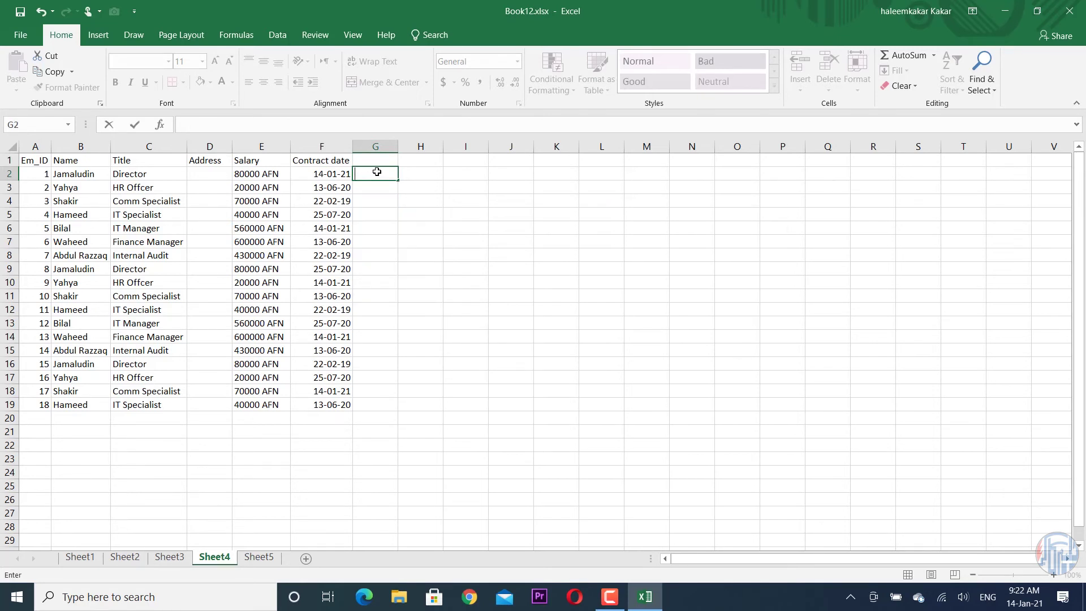
click(428, 250)
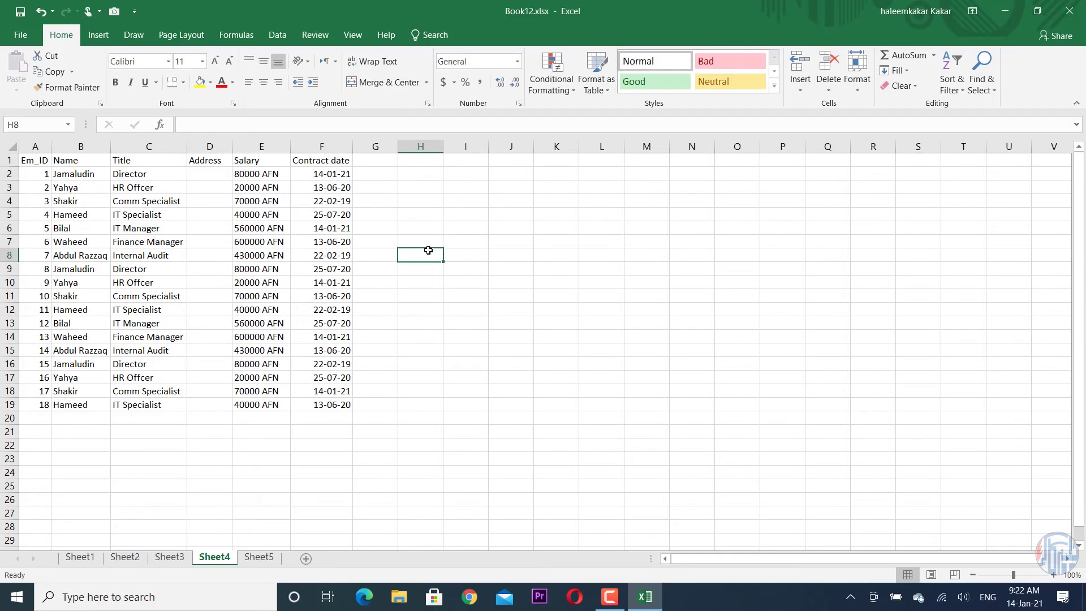
click(380, 176)
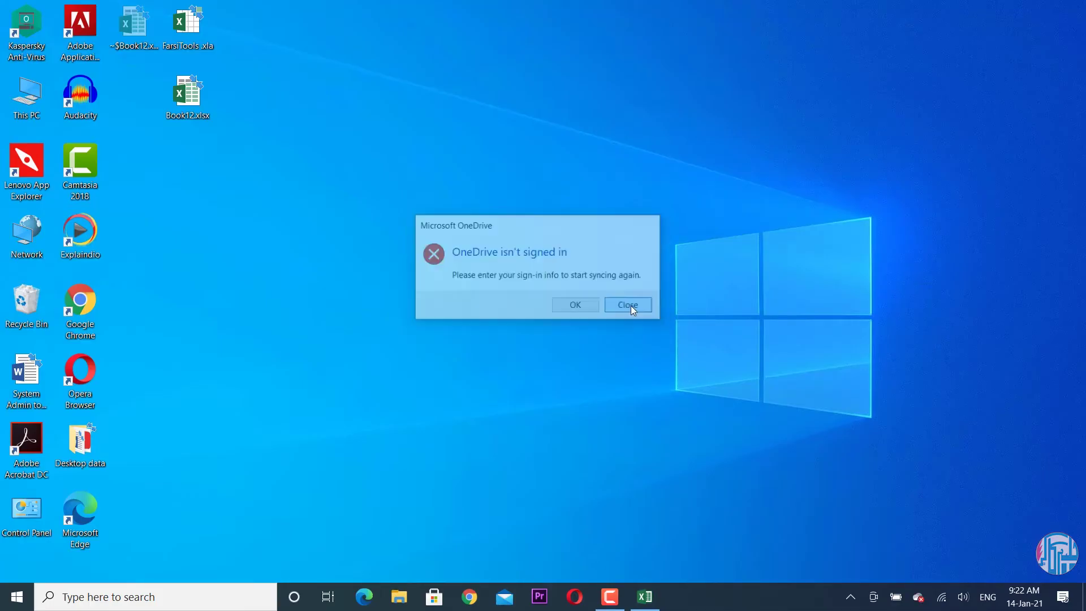
Dismiss the OneDrive sign-in notice and check the FarsiTools .xla file's details on the desktop
click(628, 303)
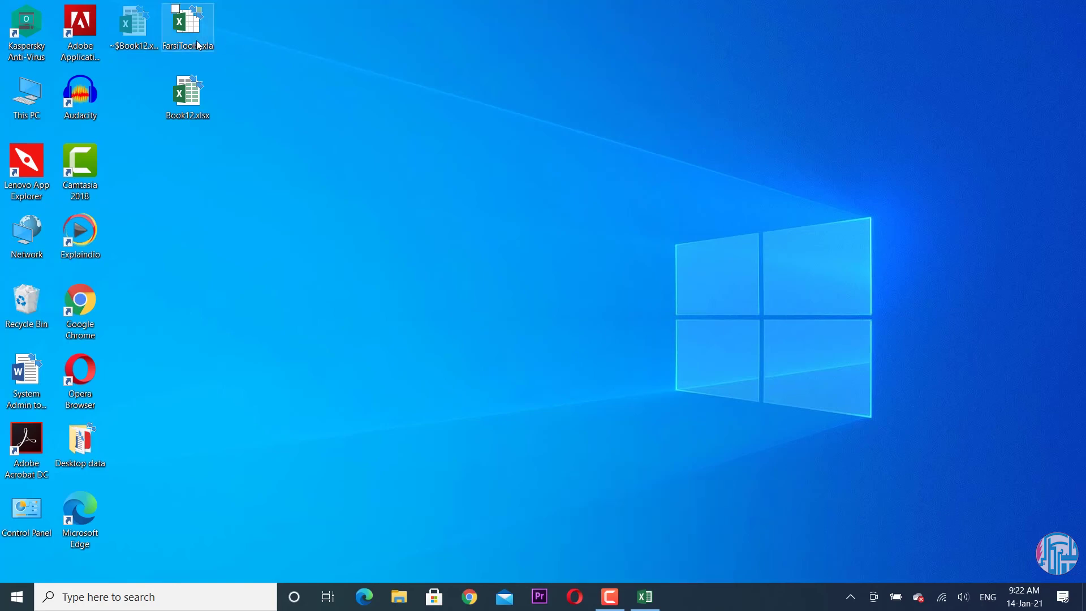
mouse_move(207, 50)
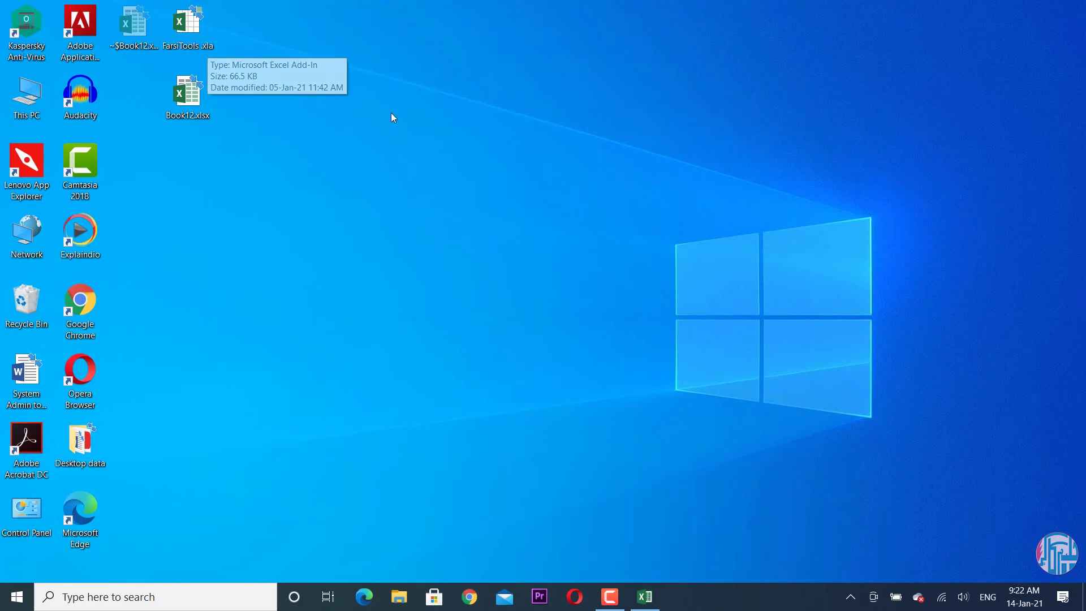
Switch back to Excel and open the list of available Excel Add-ins from the program options
click(644, 596)
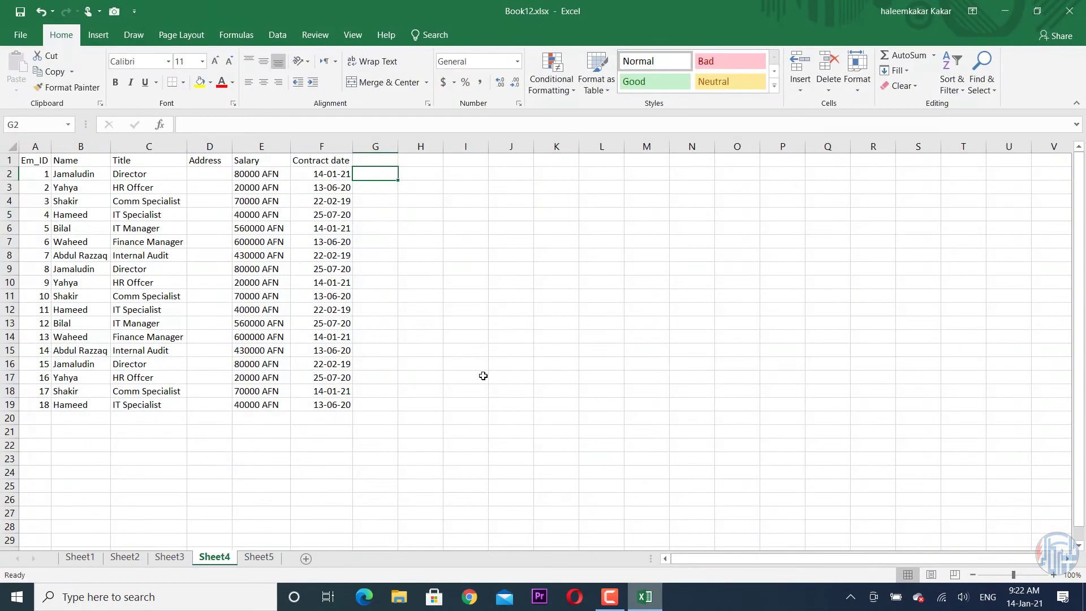
click(21, 35)
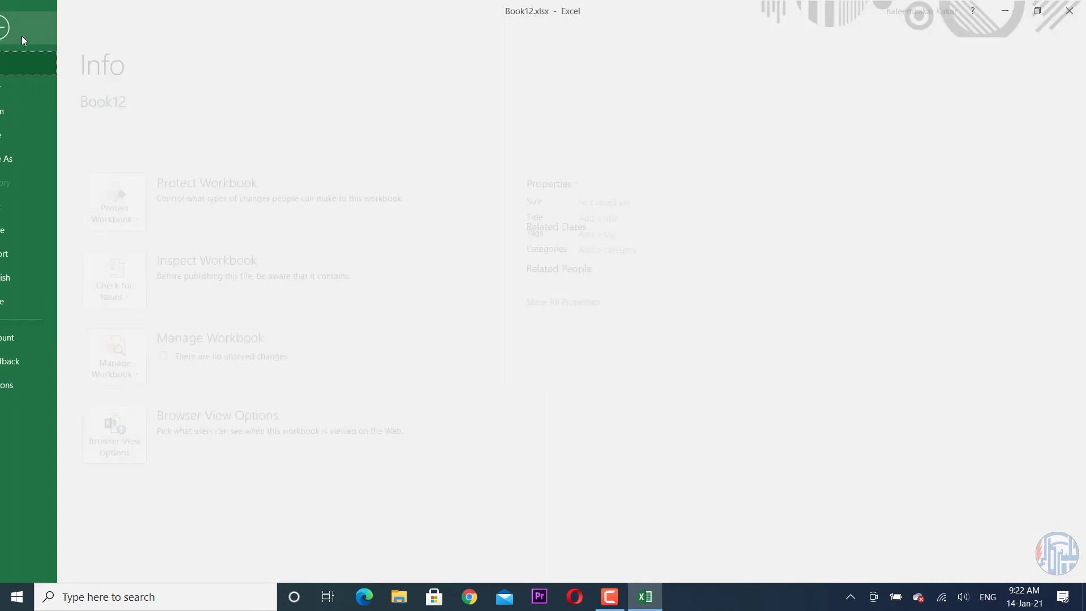
click(52, 384)
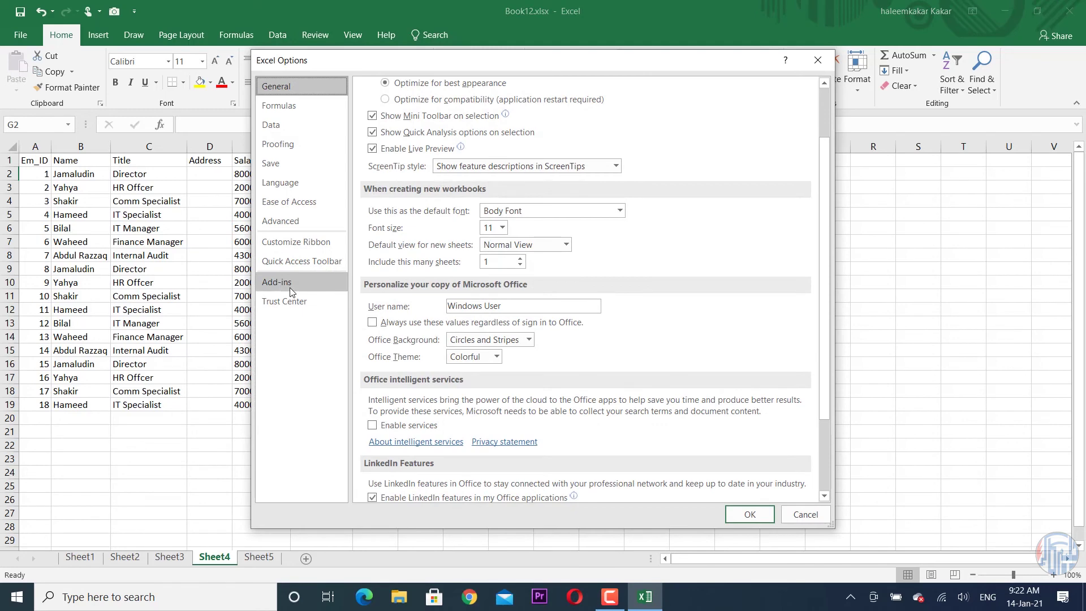
click(291, 291)
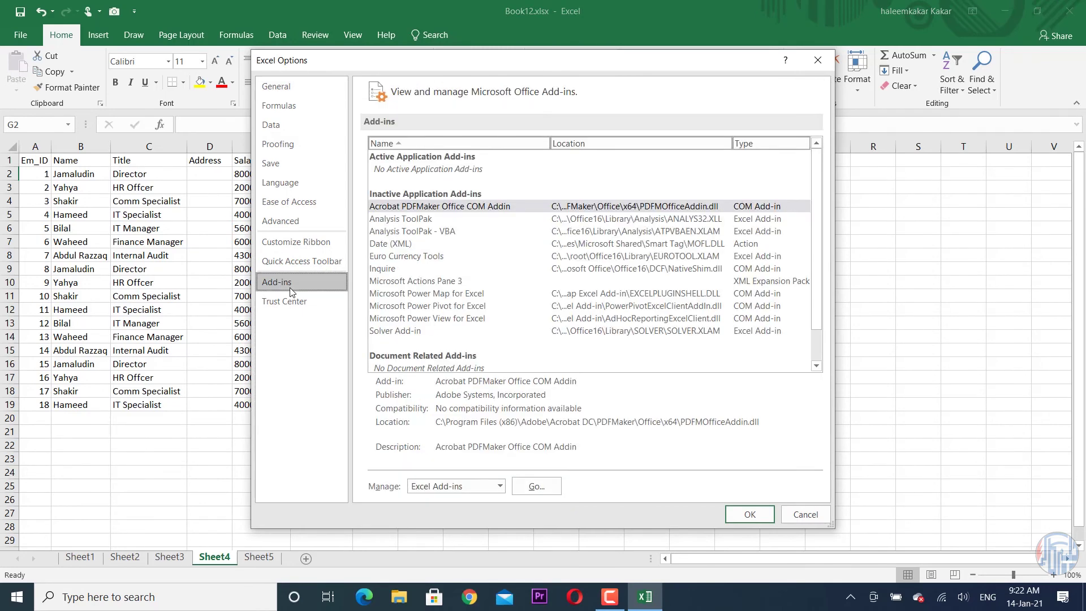
click(535, 486)
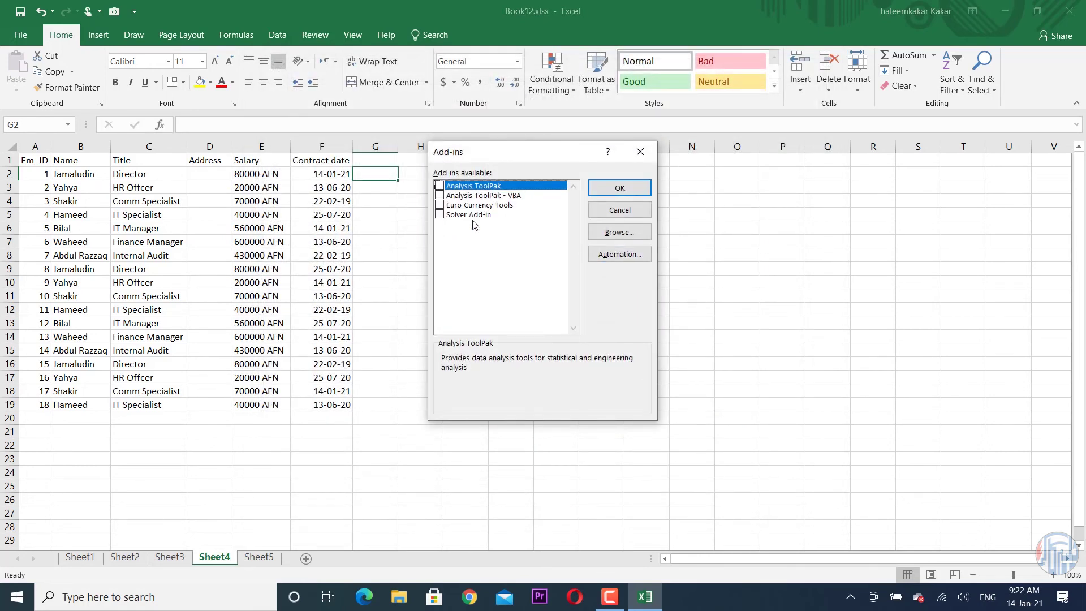
Load FarsiTools .xla from the Desktop folder as an Excel add-in and keep it enabled
click(615, 232)
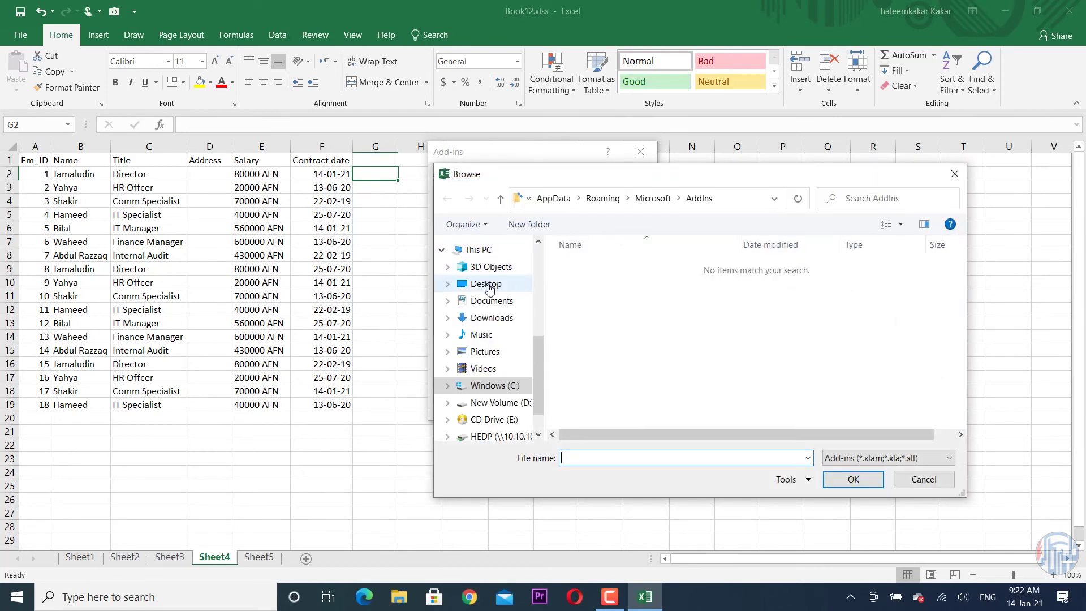
click(489, 286)
click(599, 286)
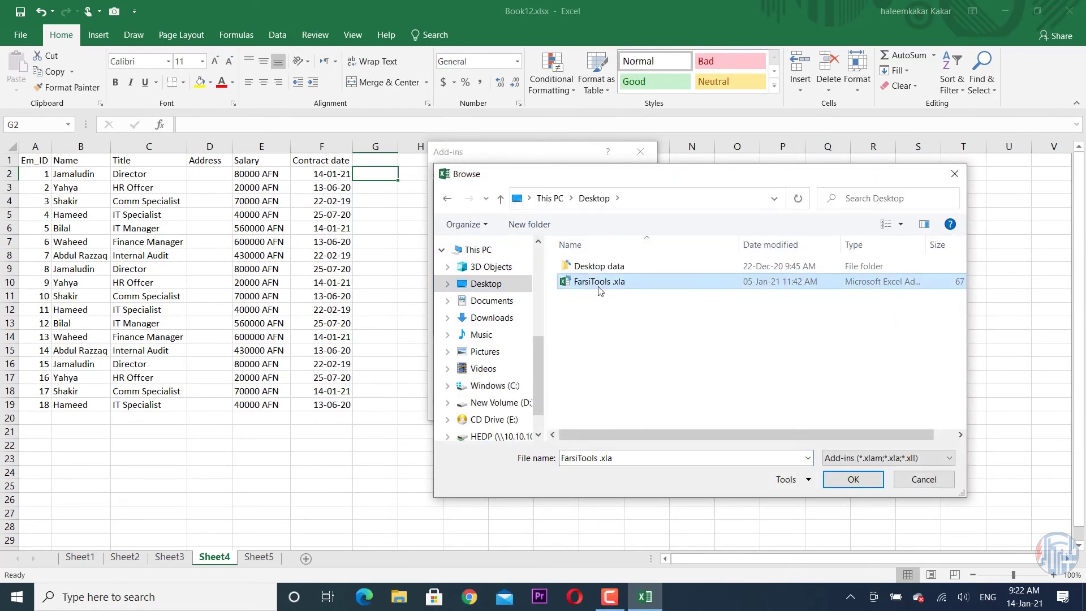
click(850, 480)
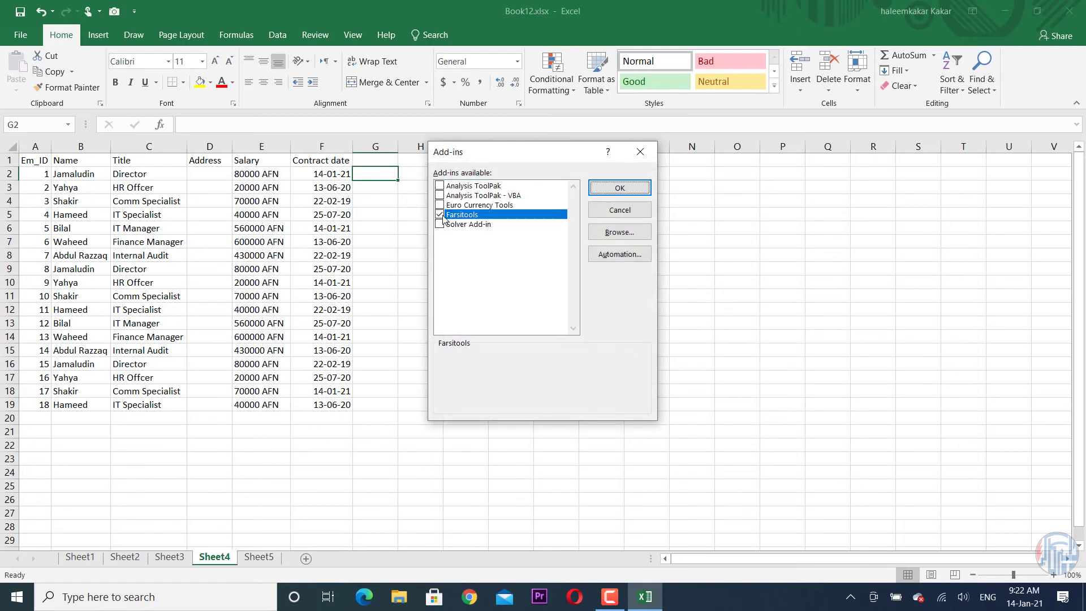
click(619, 191)
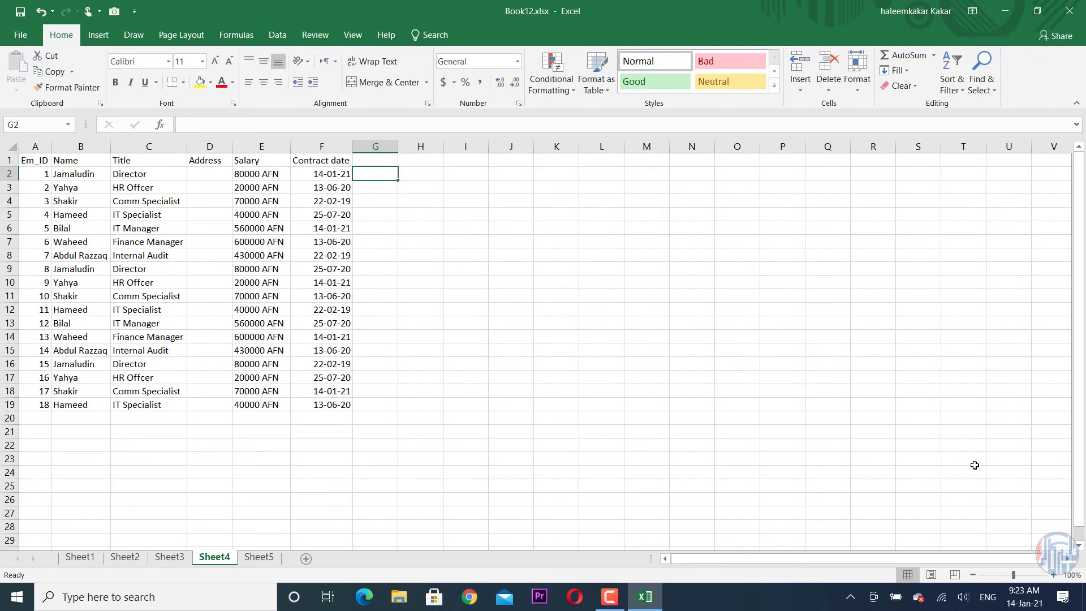
Convert the first contract date by entering the formula =m2s(F2) in cell G2
click(1021, 604)
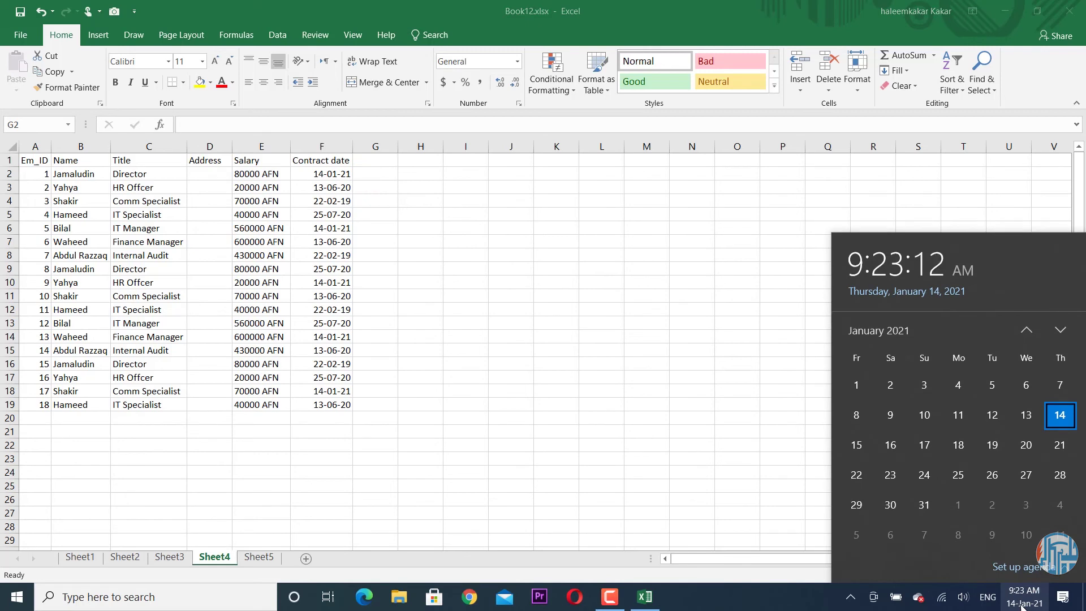
click(1021, 604)
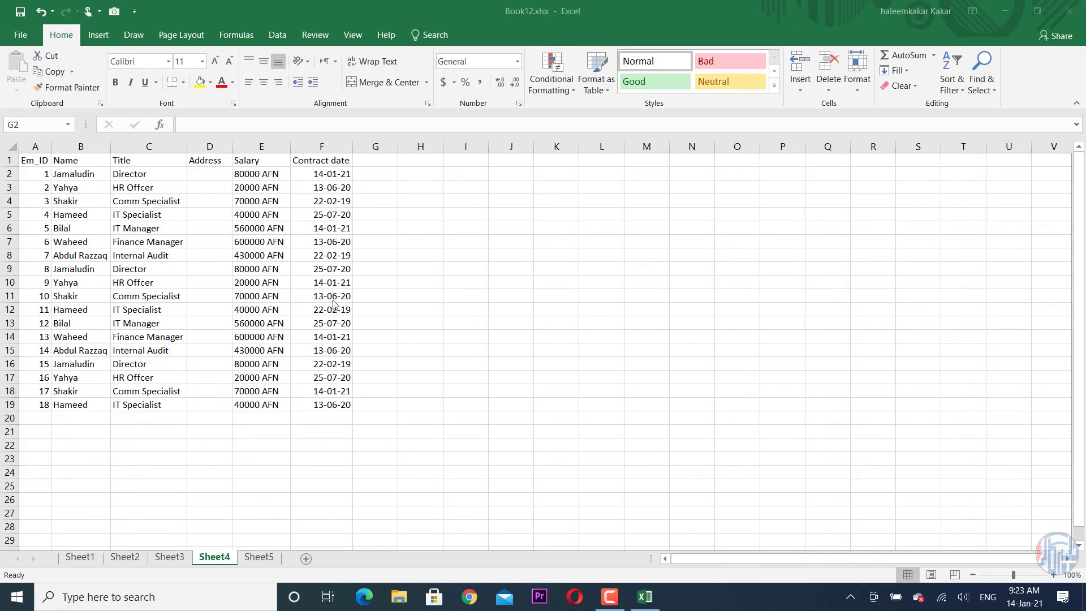
click(371, 175)
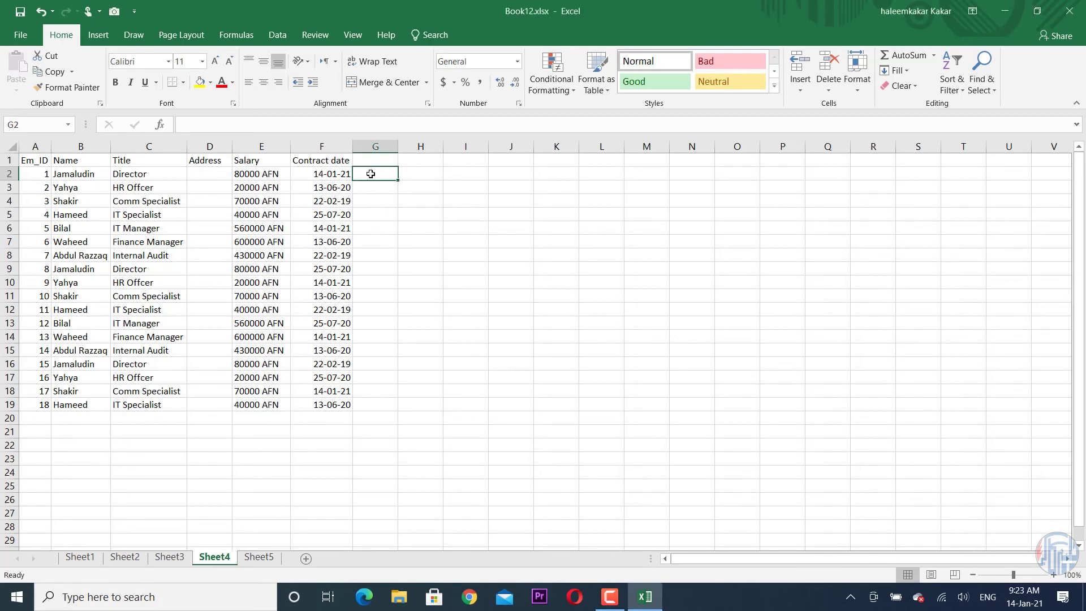
text(=)
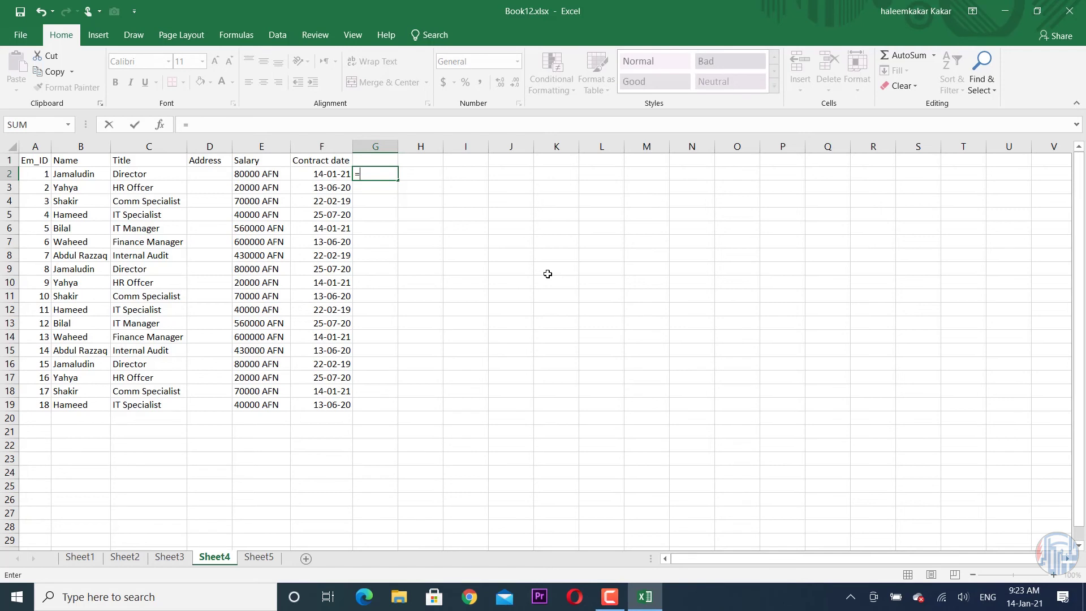
text(m)
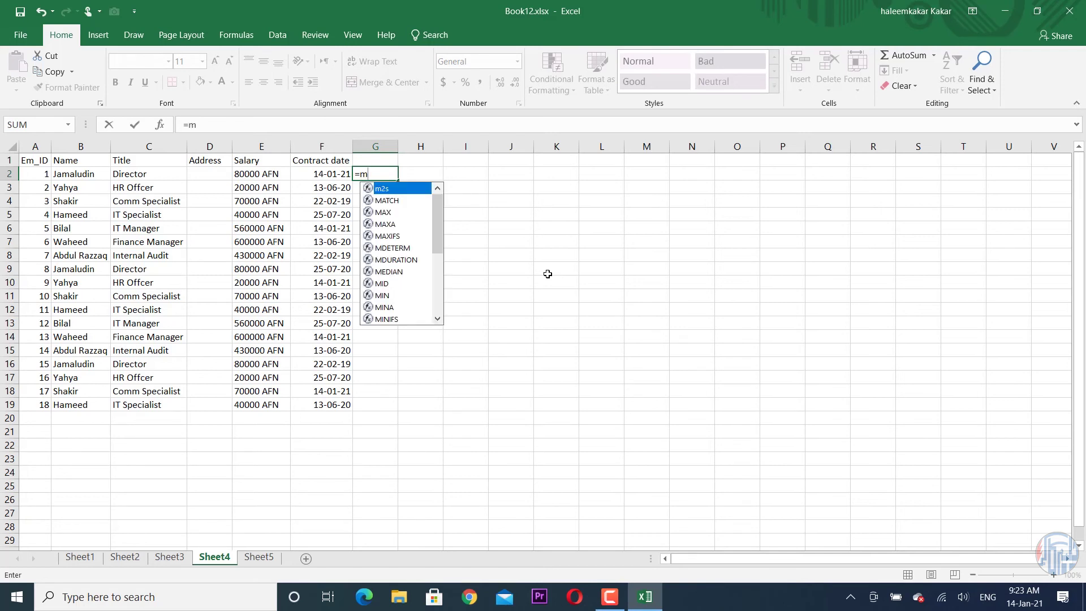
text(2)
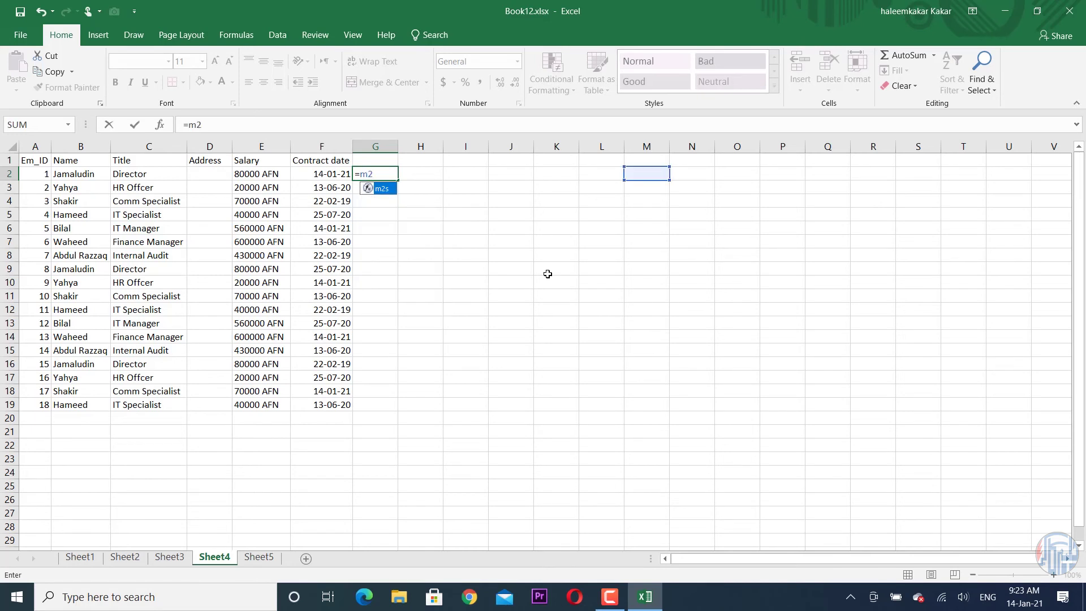
text(s)
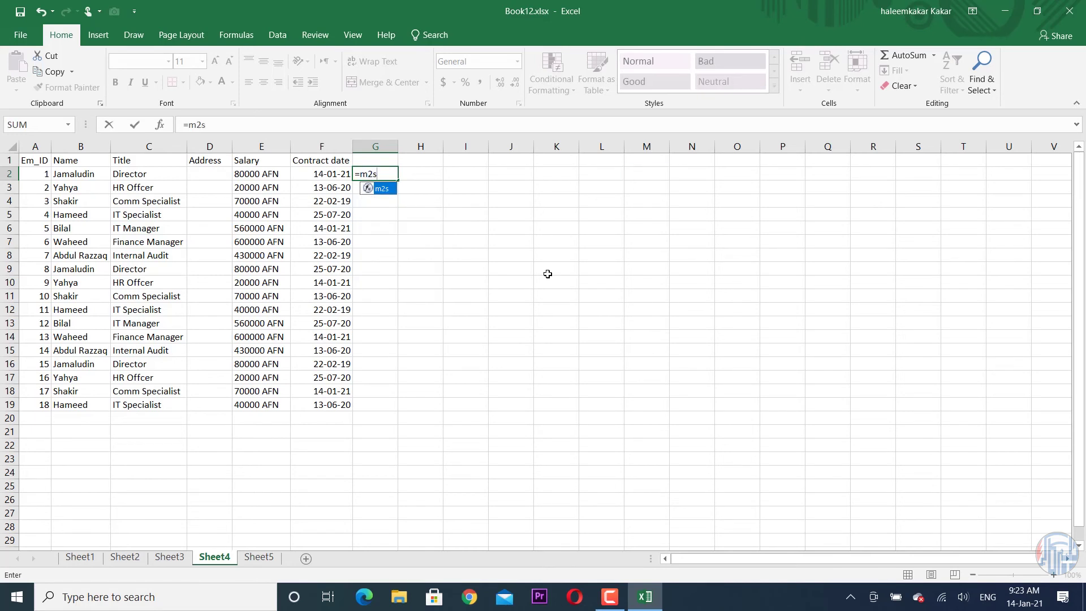
text(()
click(321, 175)
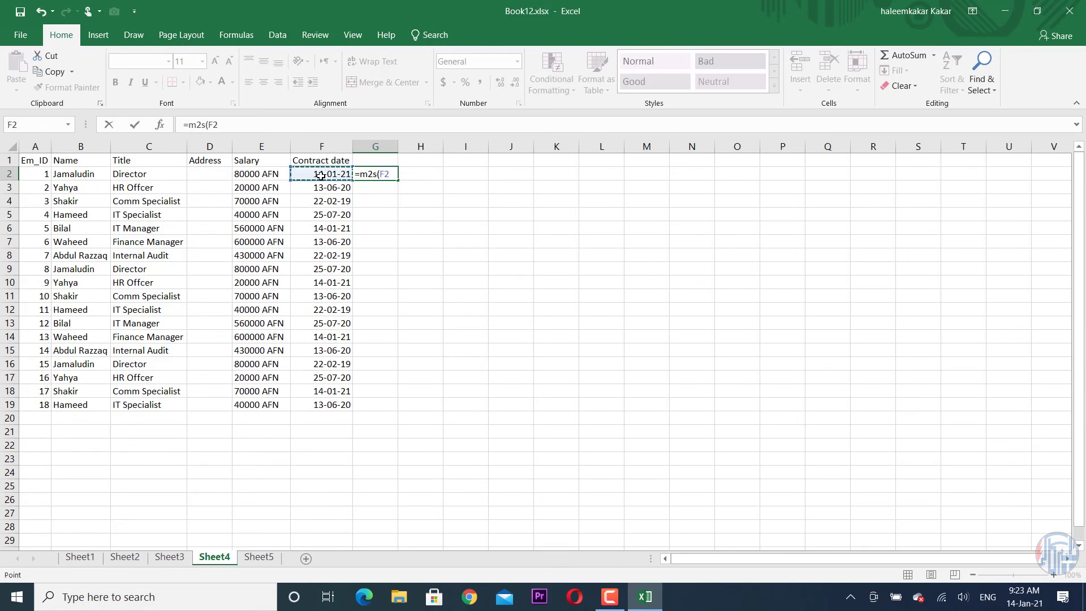
key(Return)
key(Up)
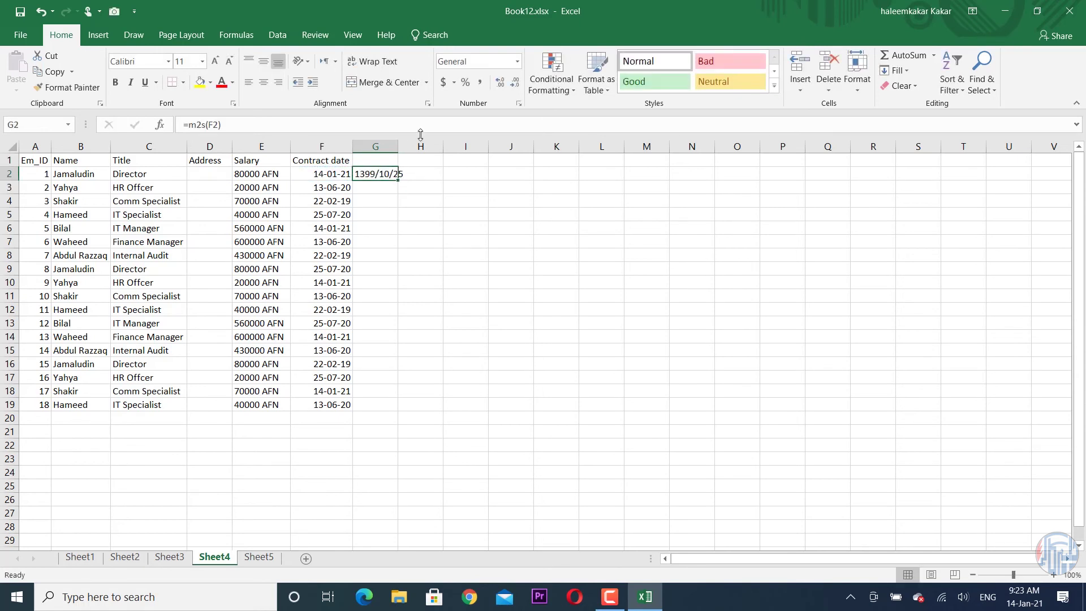
Auto-fit column G's width and fill the m2s formula from G2 down to G19
double_click(397, 147)
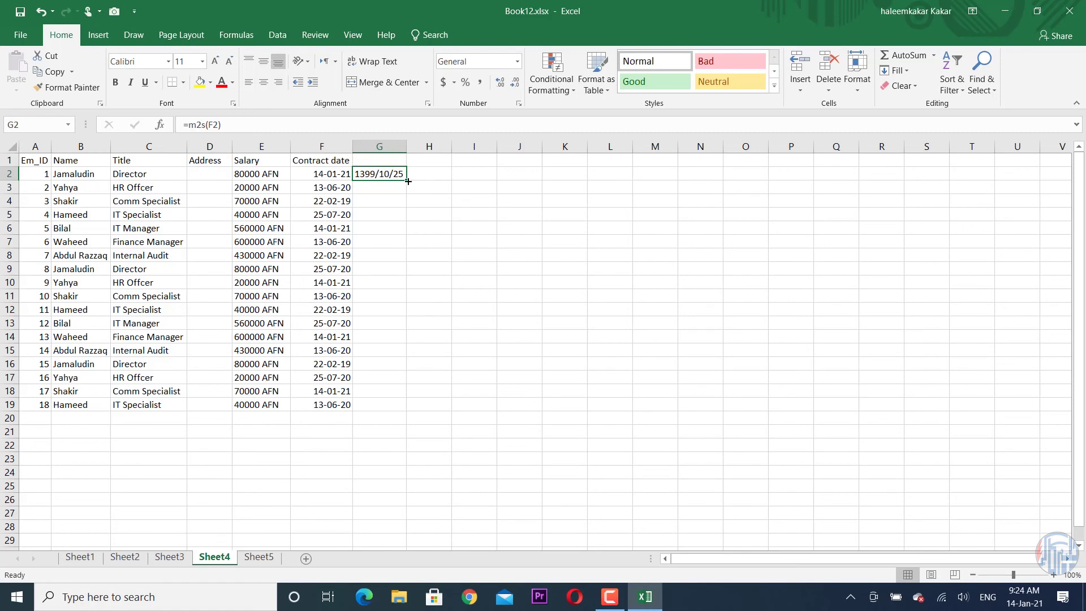
double_click(407, 181)
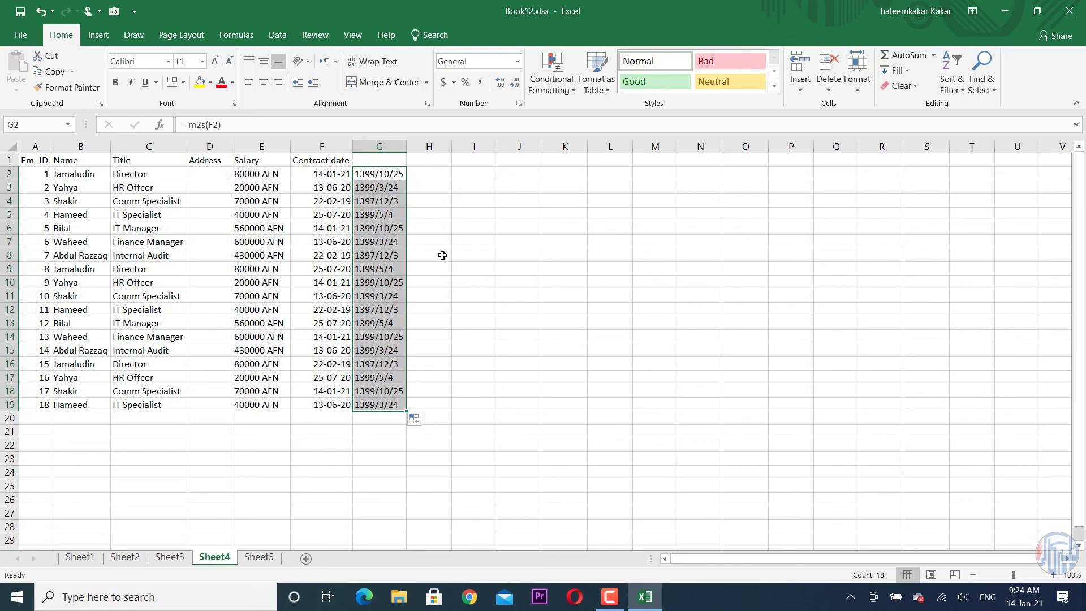
Convert the date in G2 back by entering the formula =s2m(G2) in cell H2
click(432, 176)
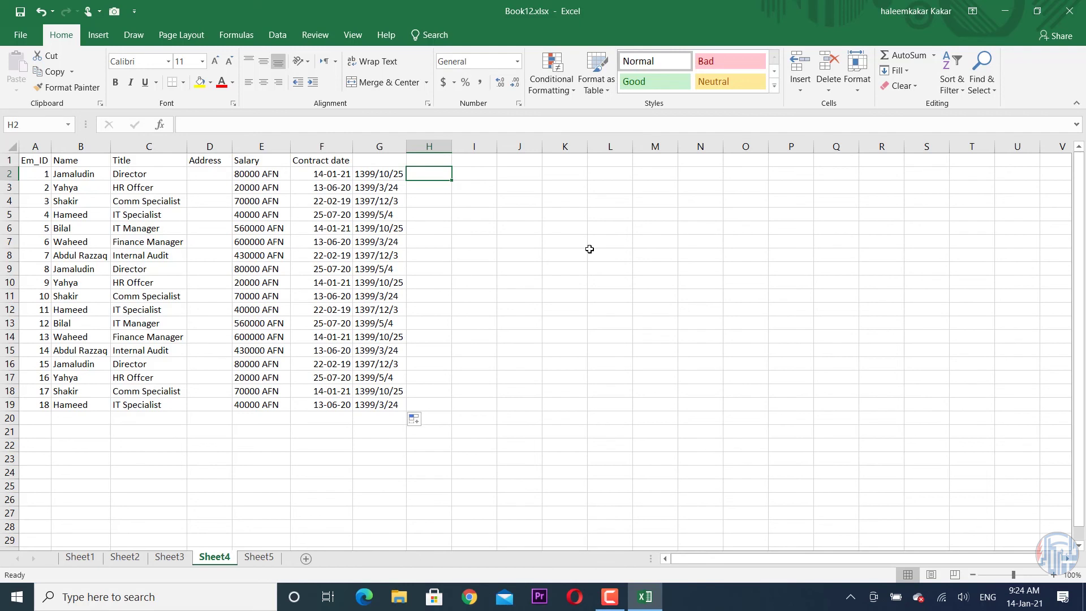
text(=)
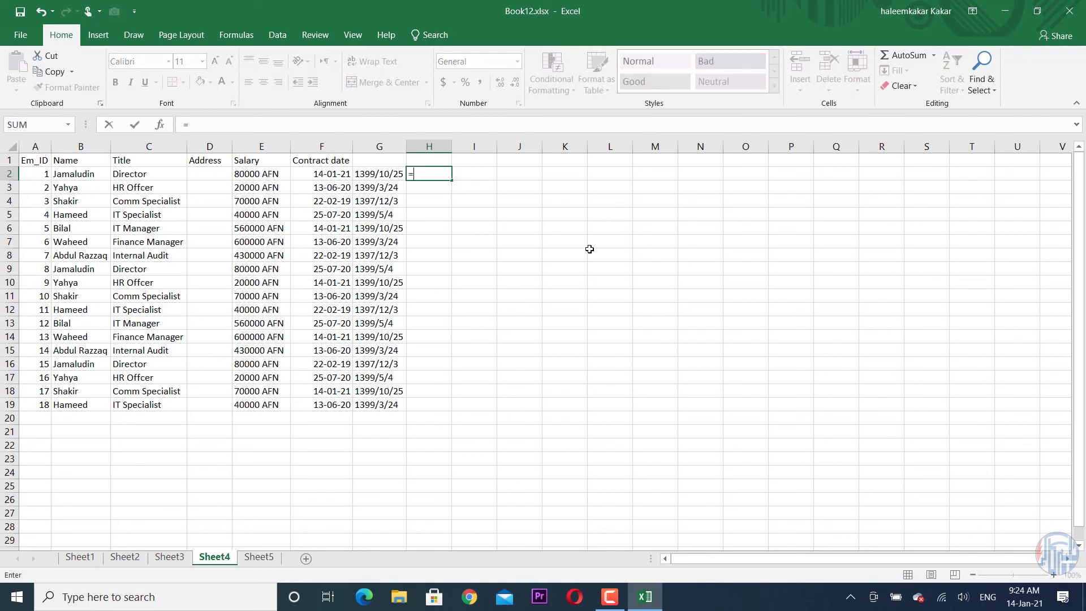
text(s)
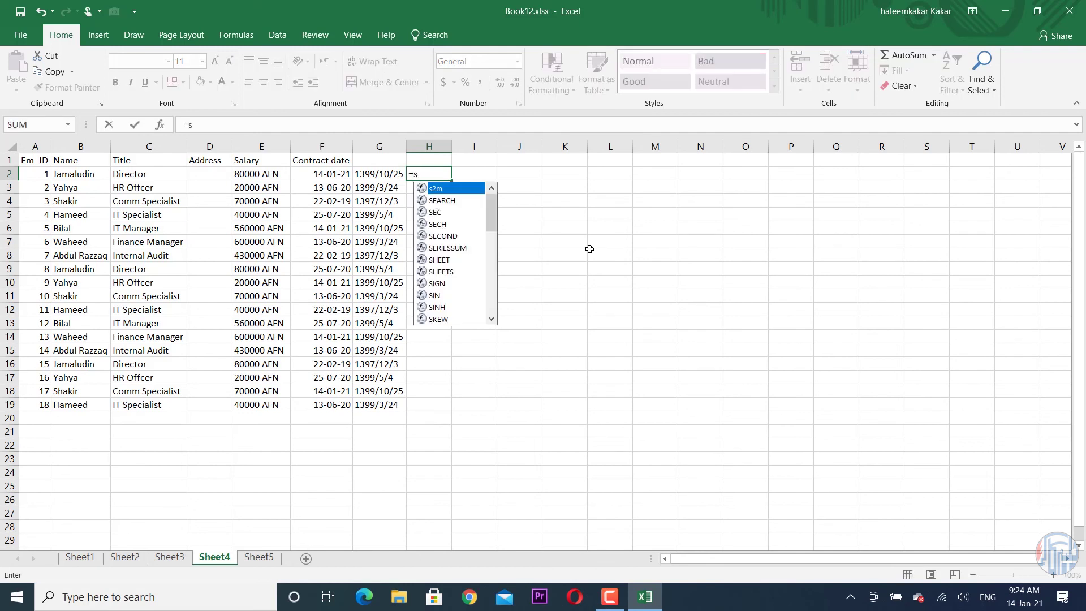
text(2m)
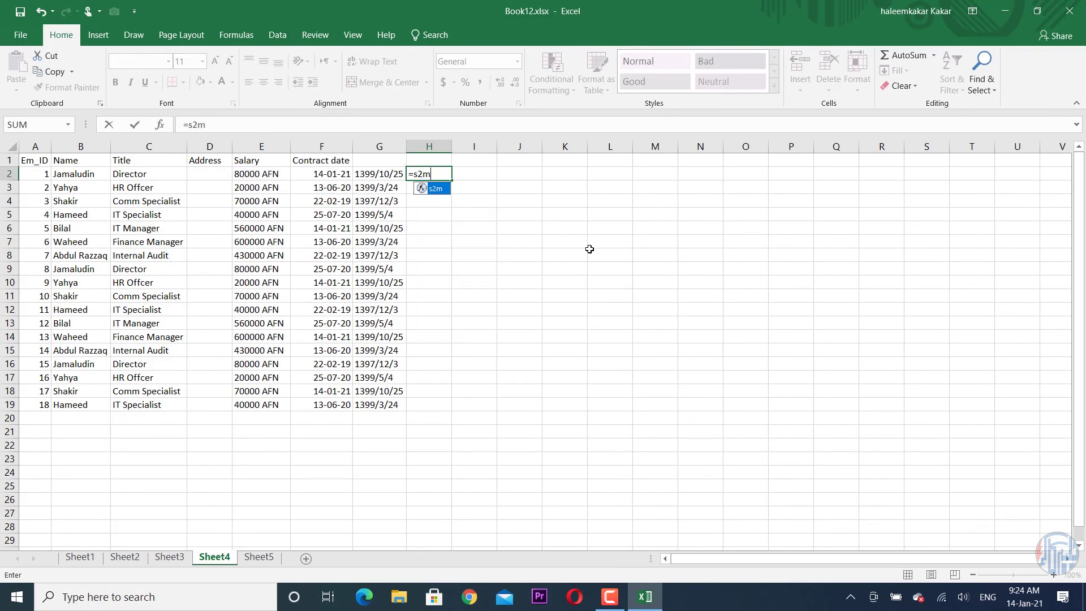
text(()
click(373, 174)
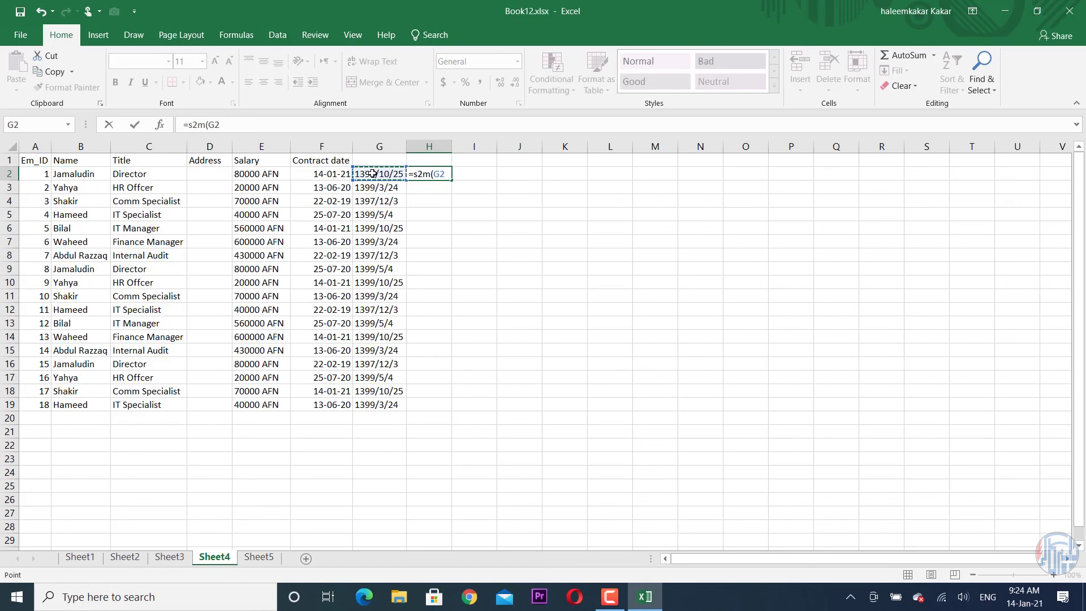
key(Return)
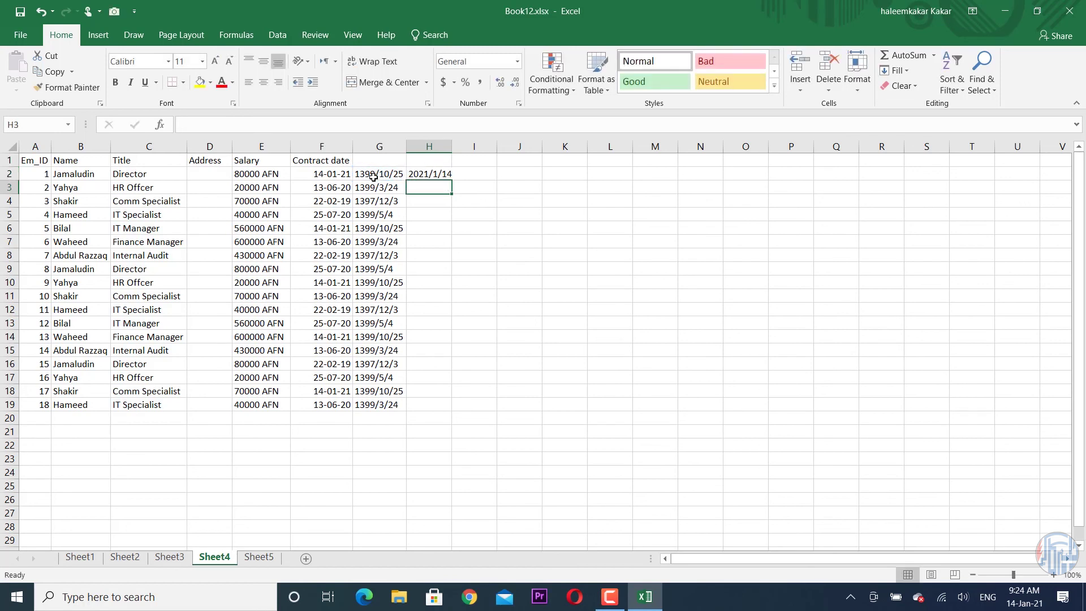
Fill the s2m formula from H2 down to H19
click(373, 177)
click(441, 176)
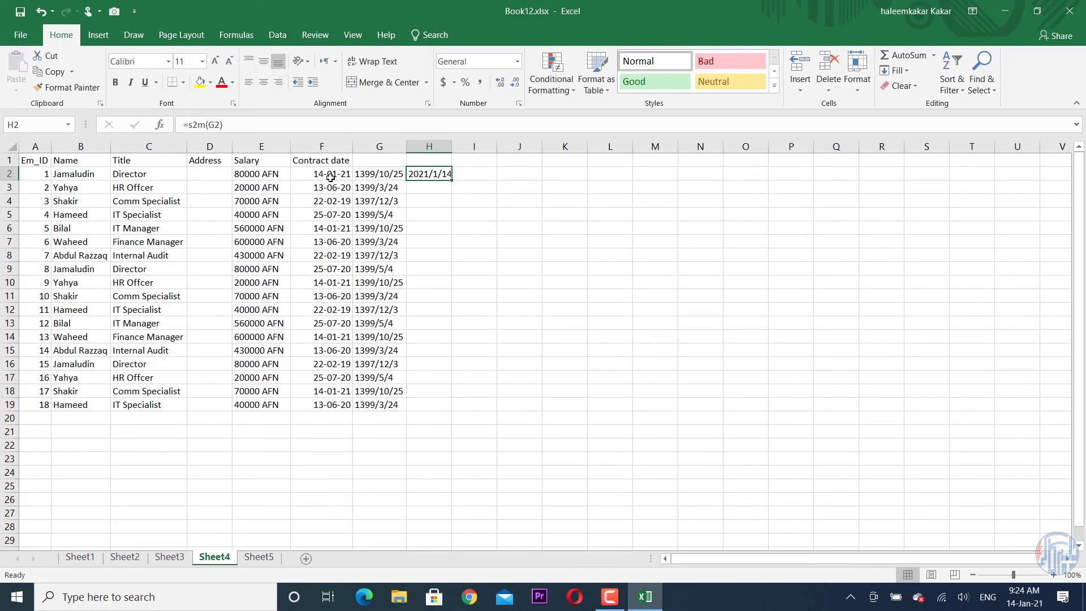
double_click(453, 182)
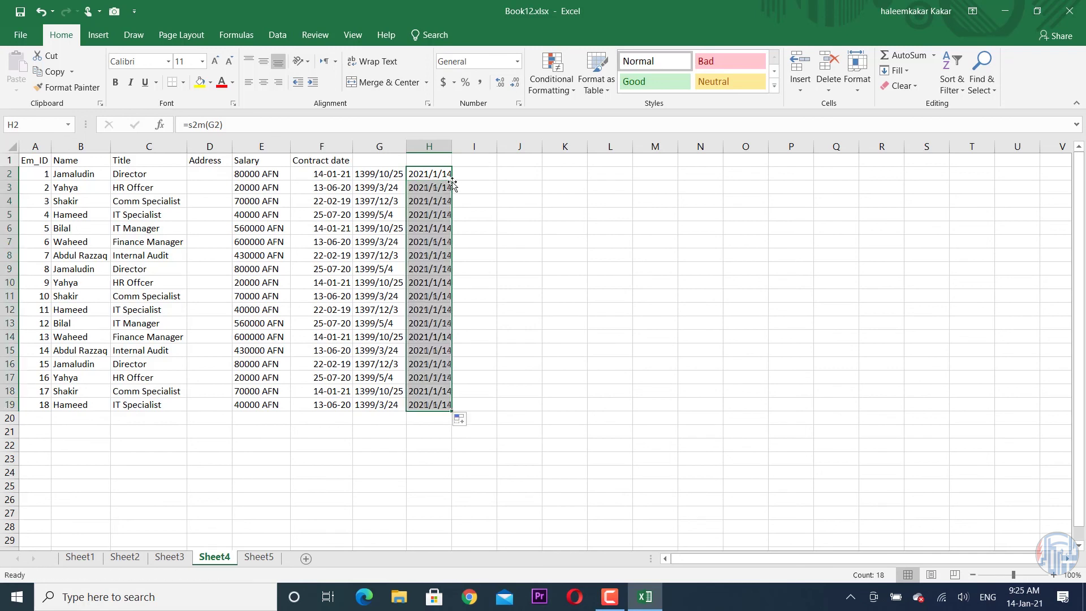